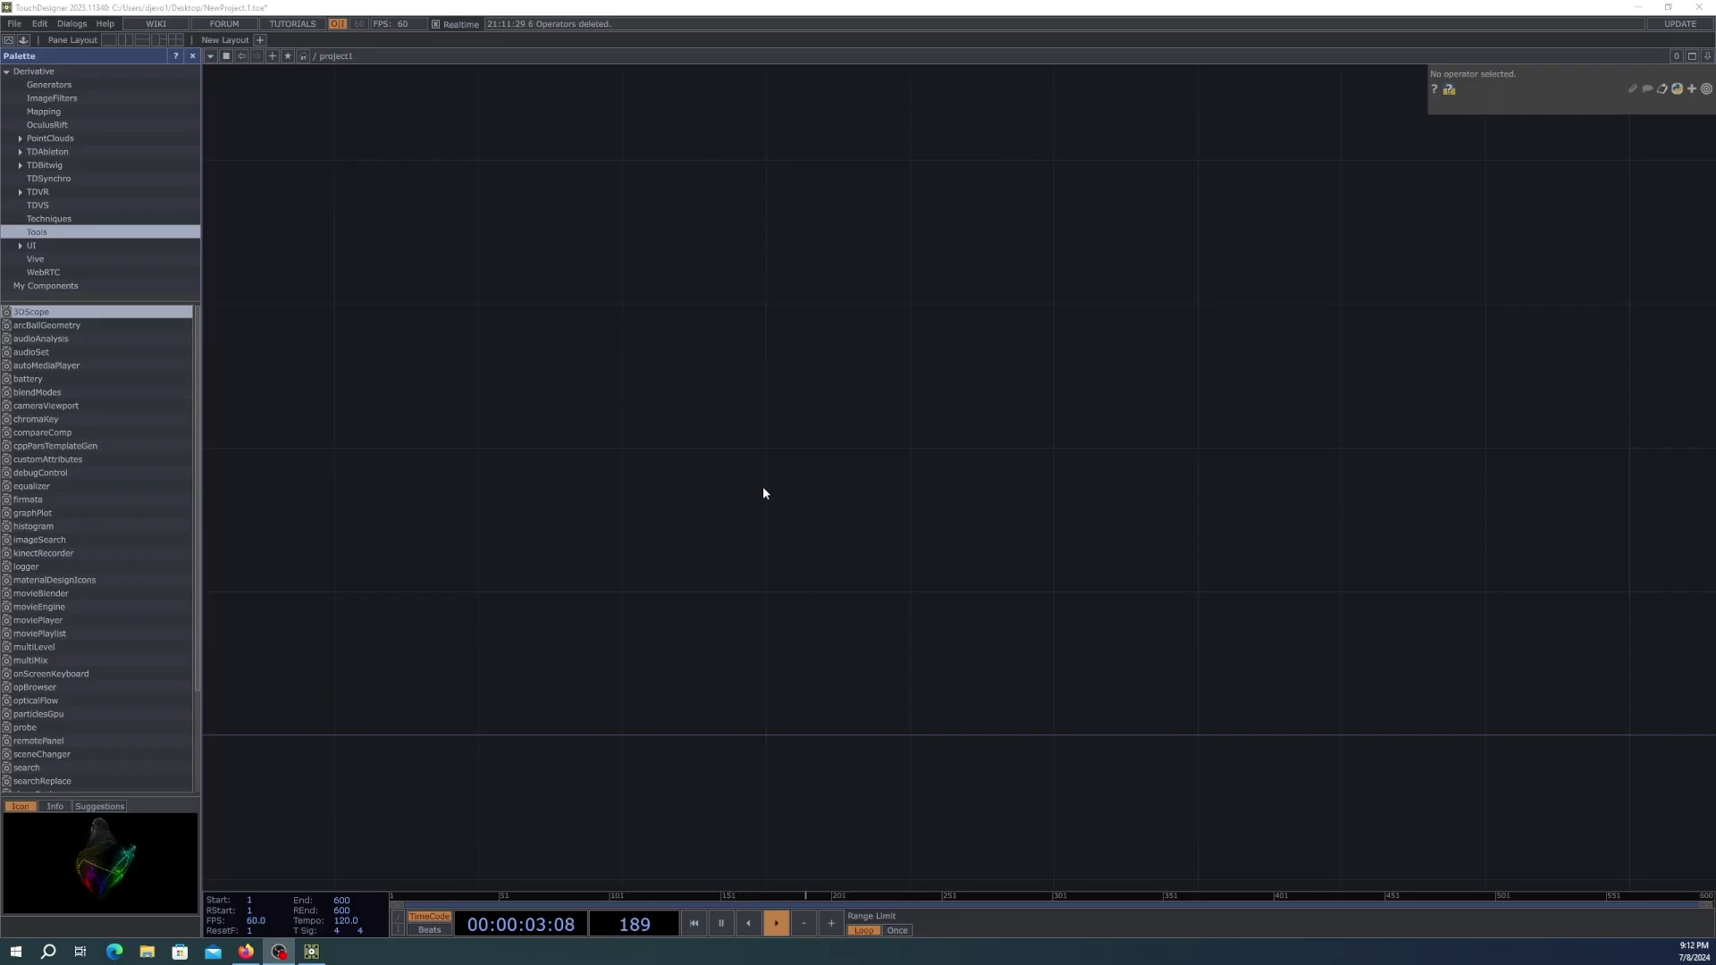
View the root network and return inside the project1 container
click(323, 56)
click(345, 69)
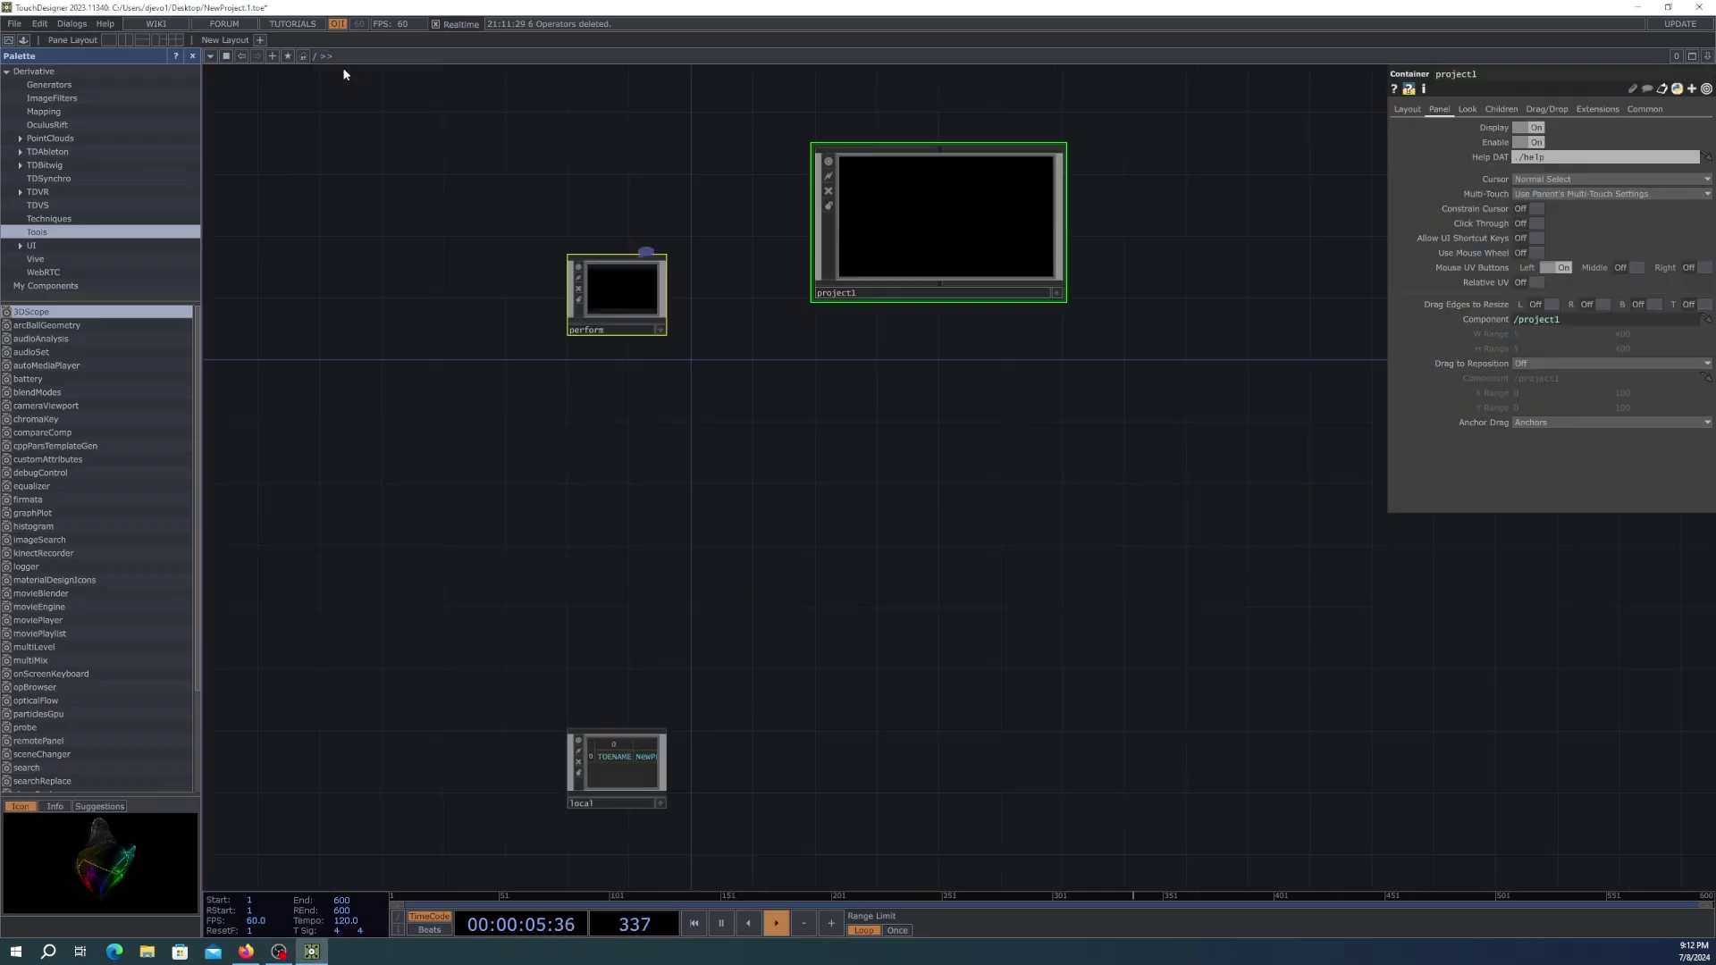
double_click(927, 223)
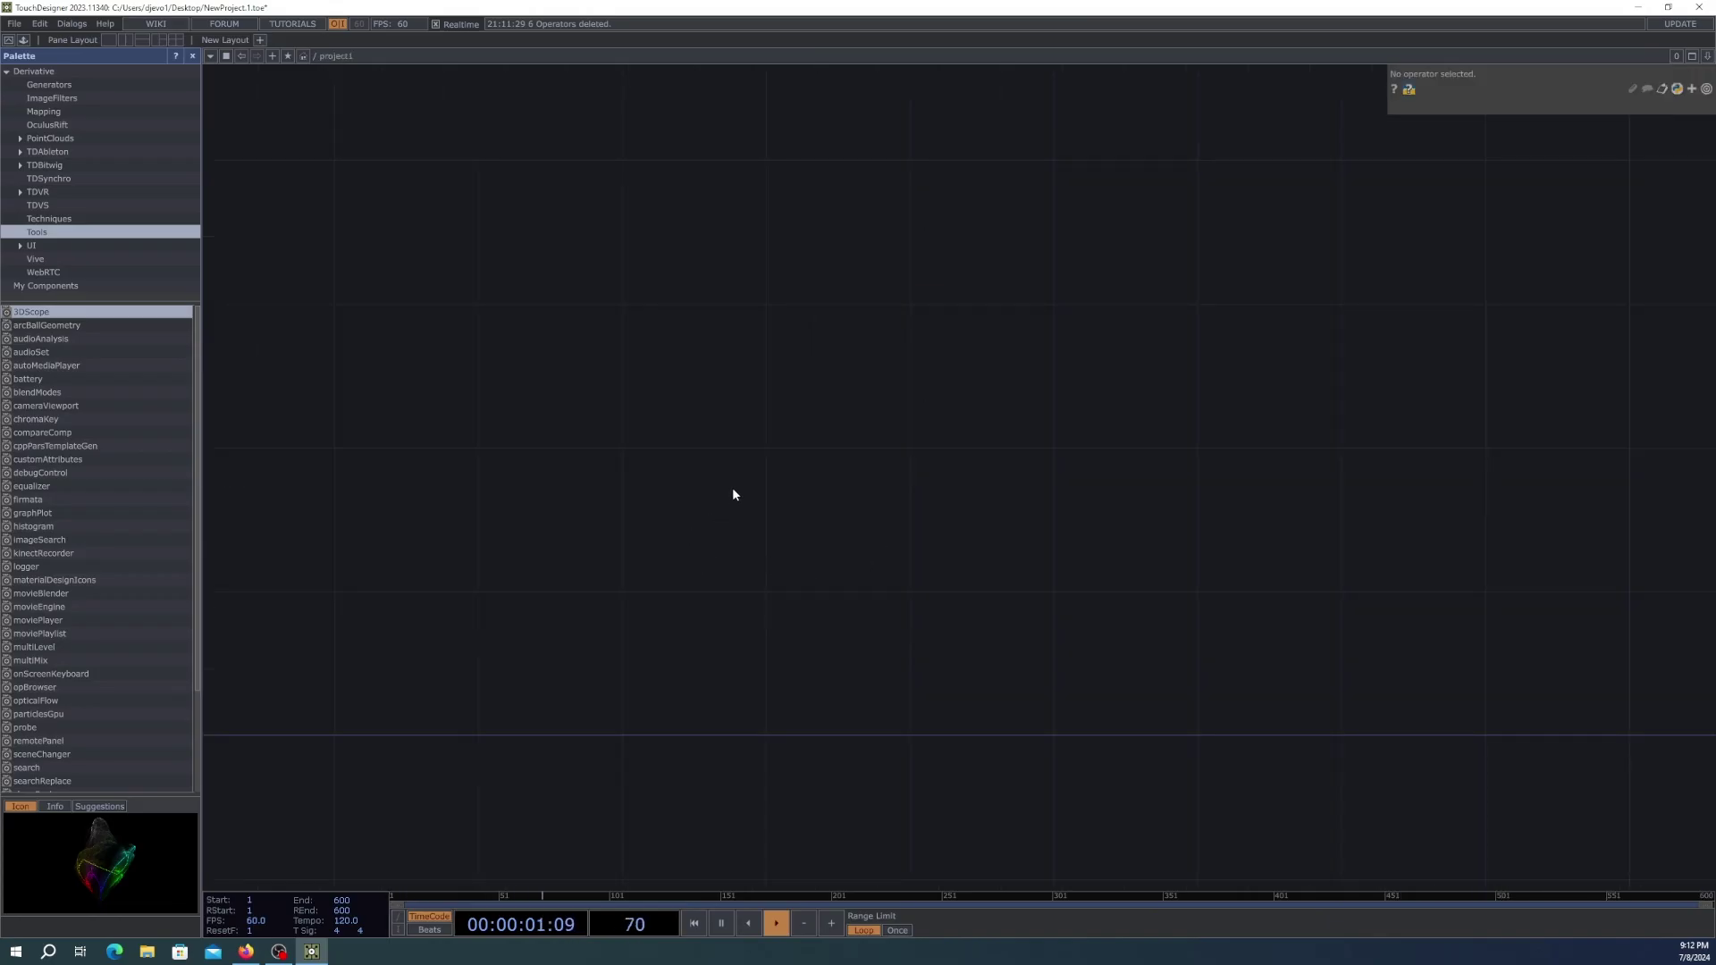
Add an In TOP inside project1 and rename it input
right_click(539, 385)
click(565, 248)
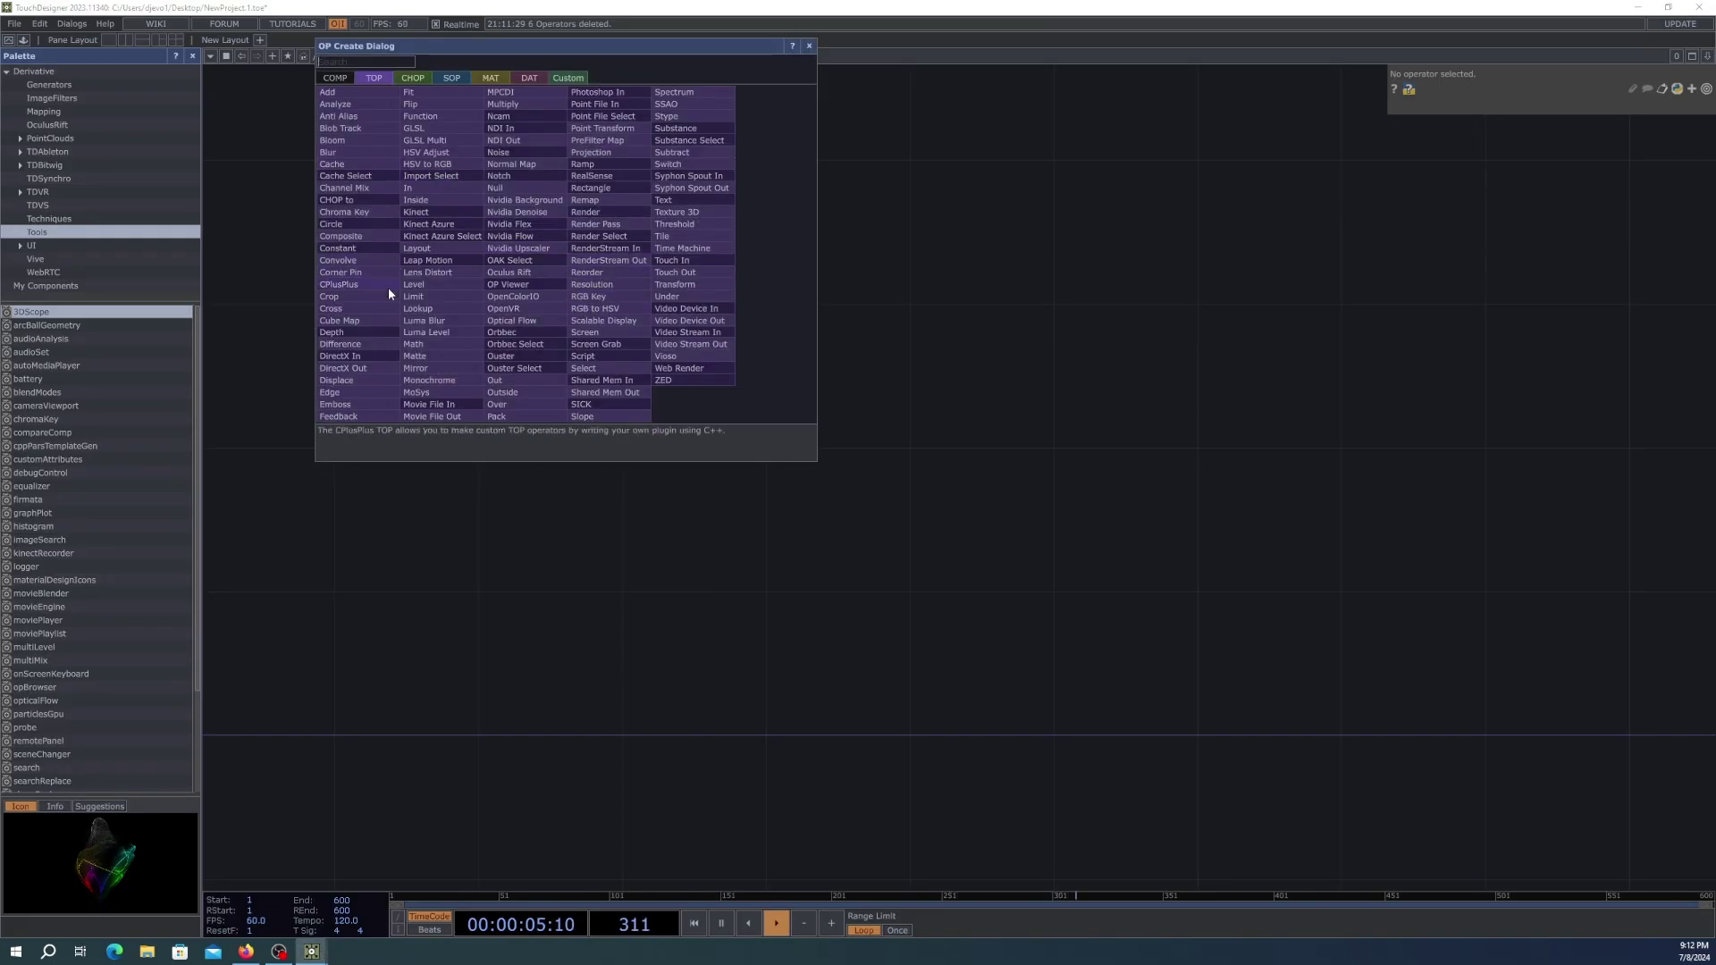
text(in)
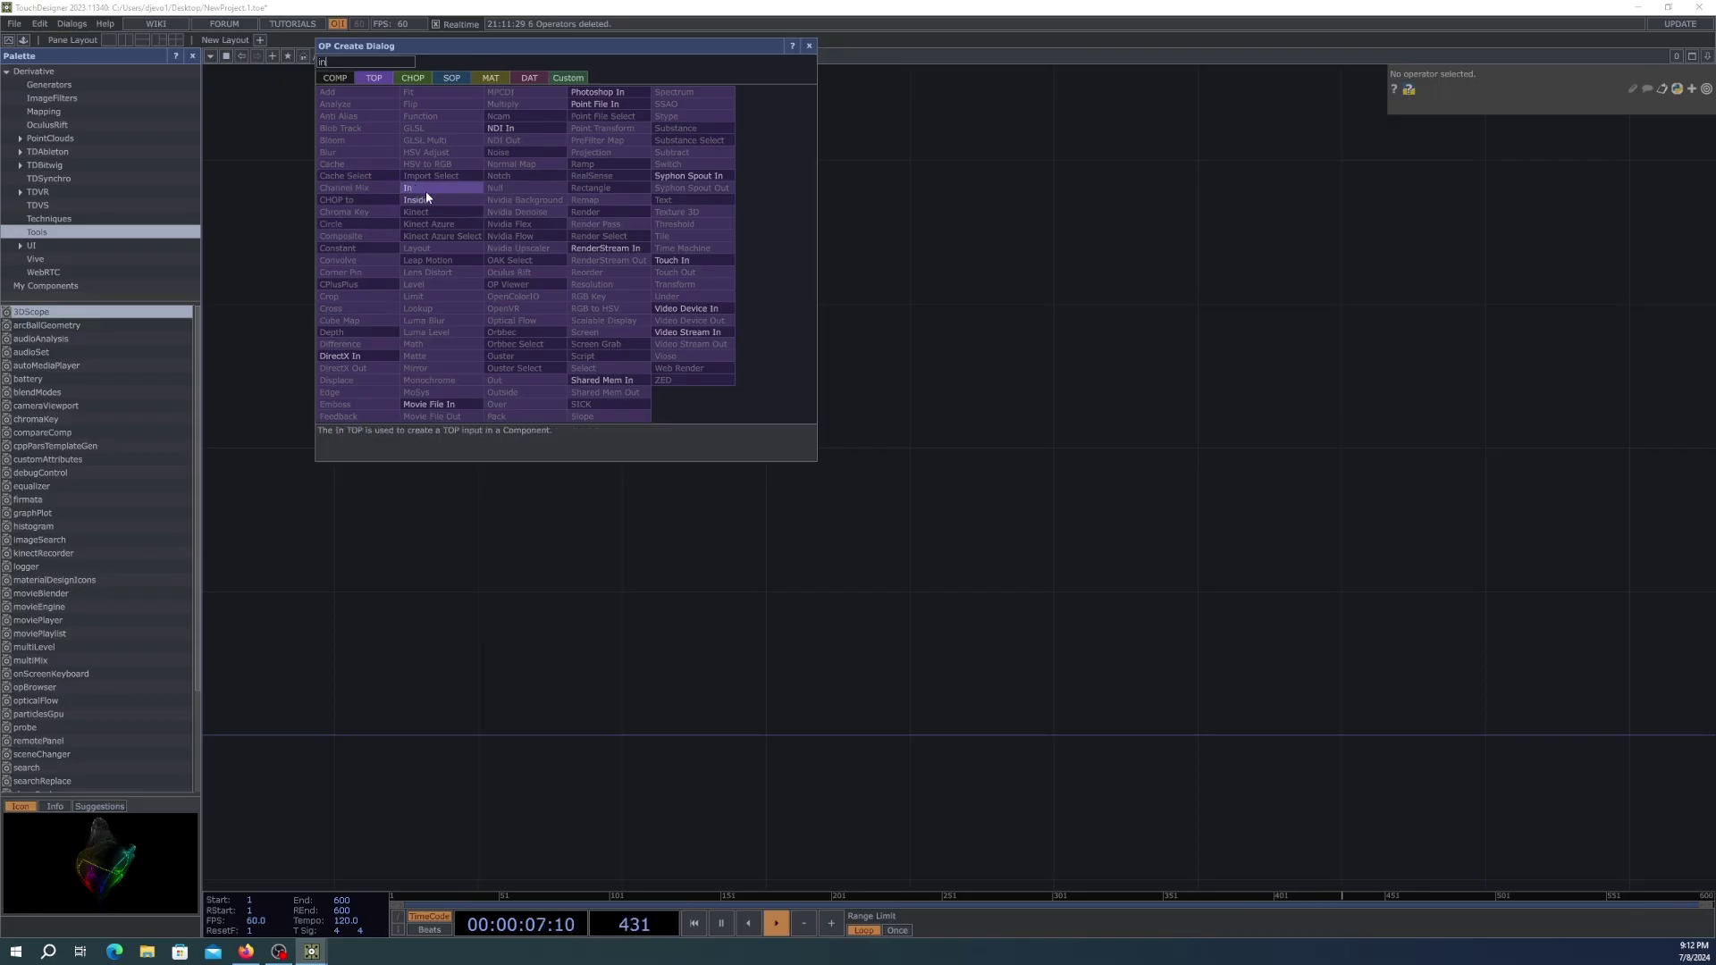
click(420, 188)
click(576, 423)
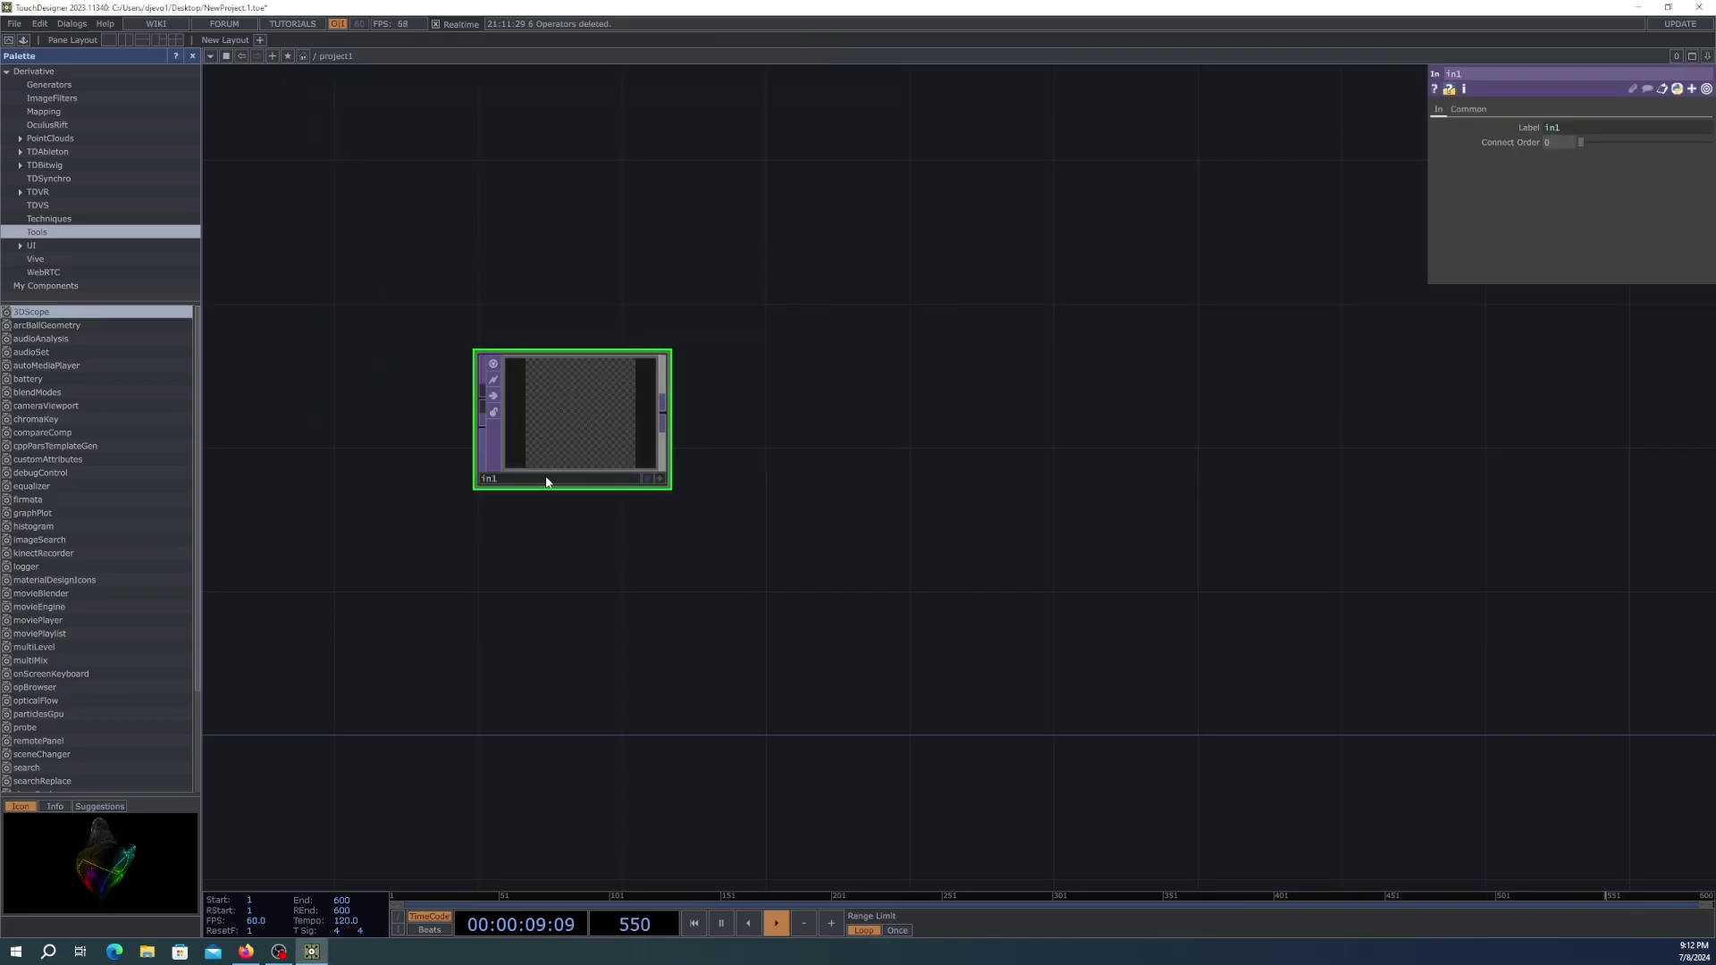
key(BackSpace)
text(put)
key(Return)
Connect a new Channel Mix TOP to the input node, setting Green's third value and Blue's first value to 1
drag(663, 411, 920, 375)
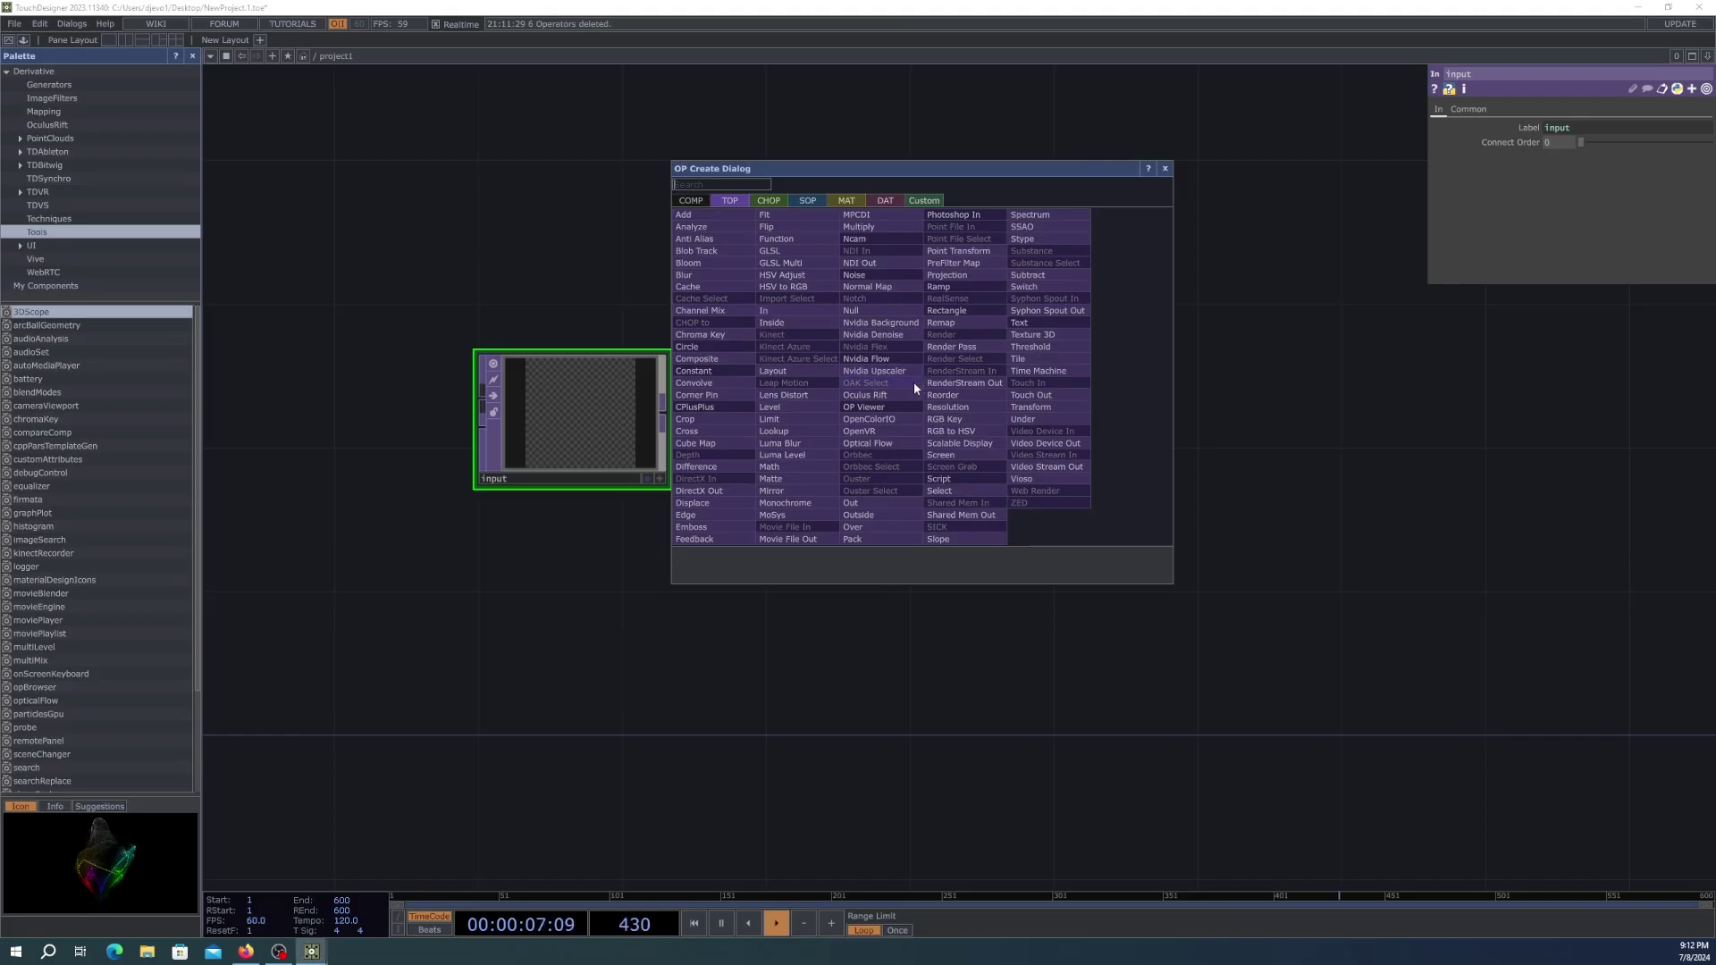
click(702, 310)
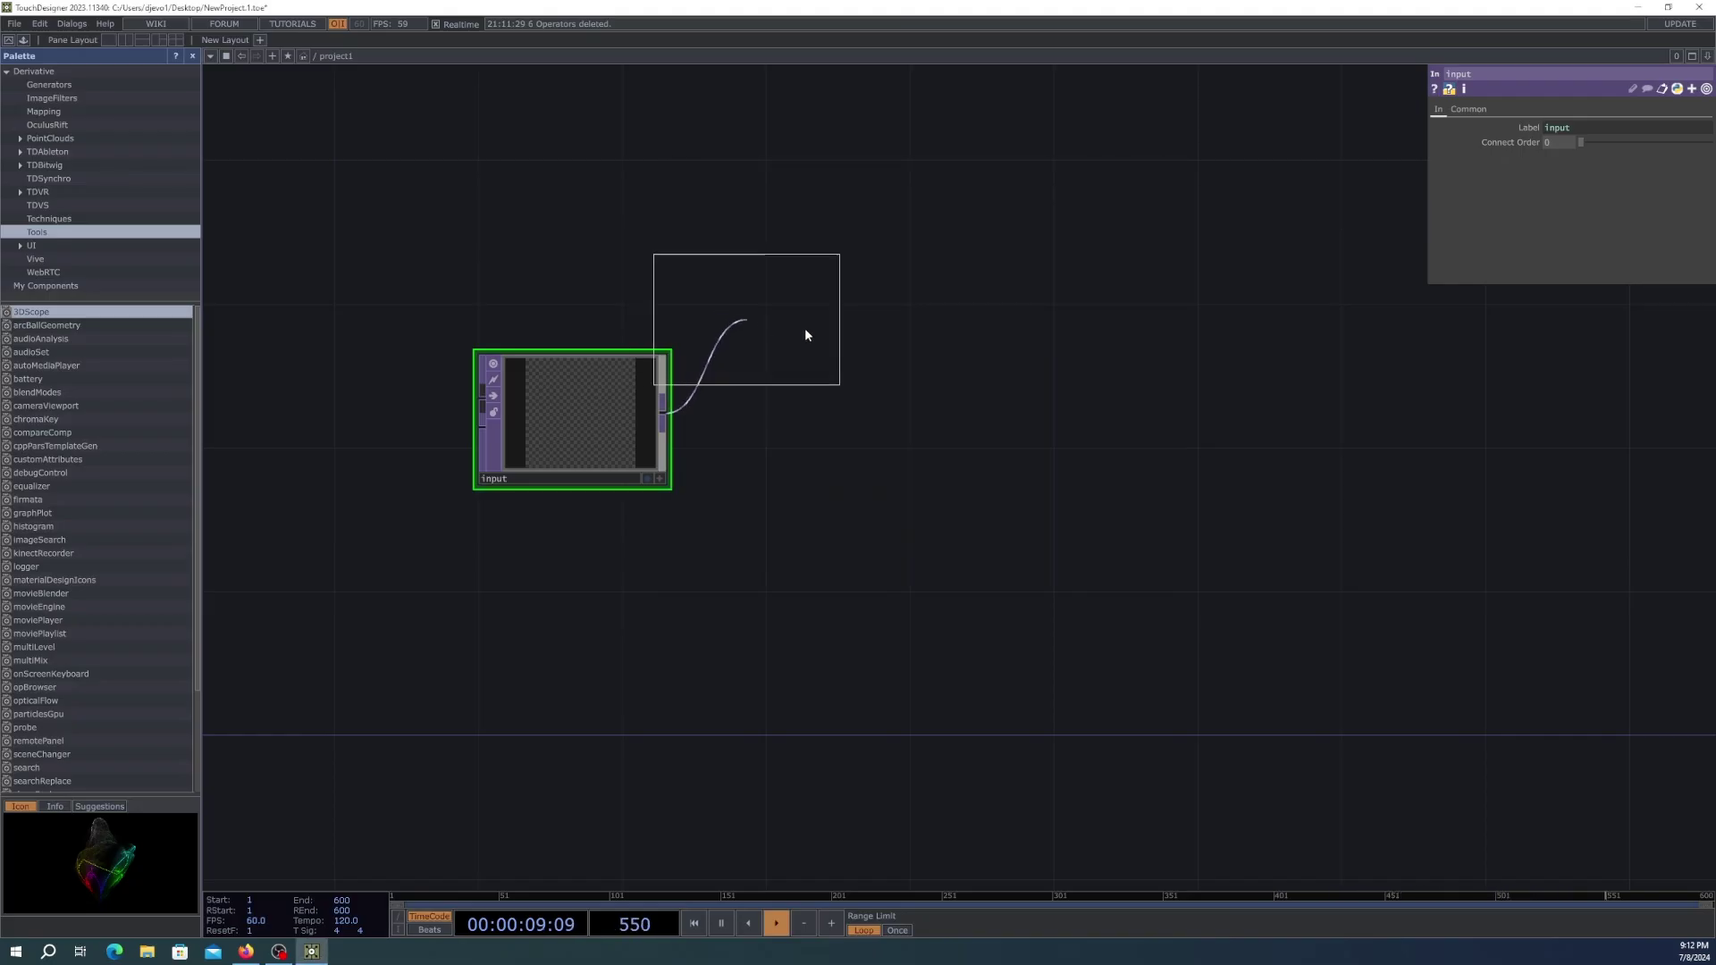
click(1047, 400)
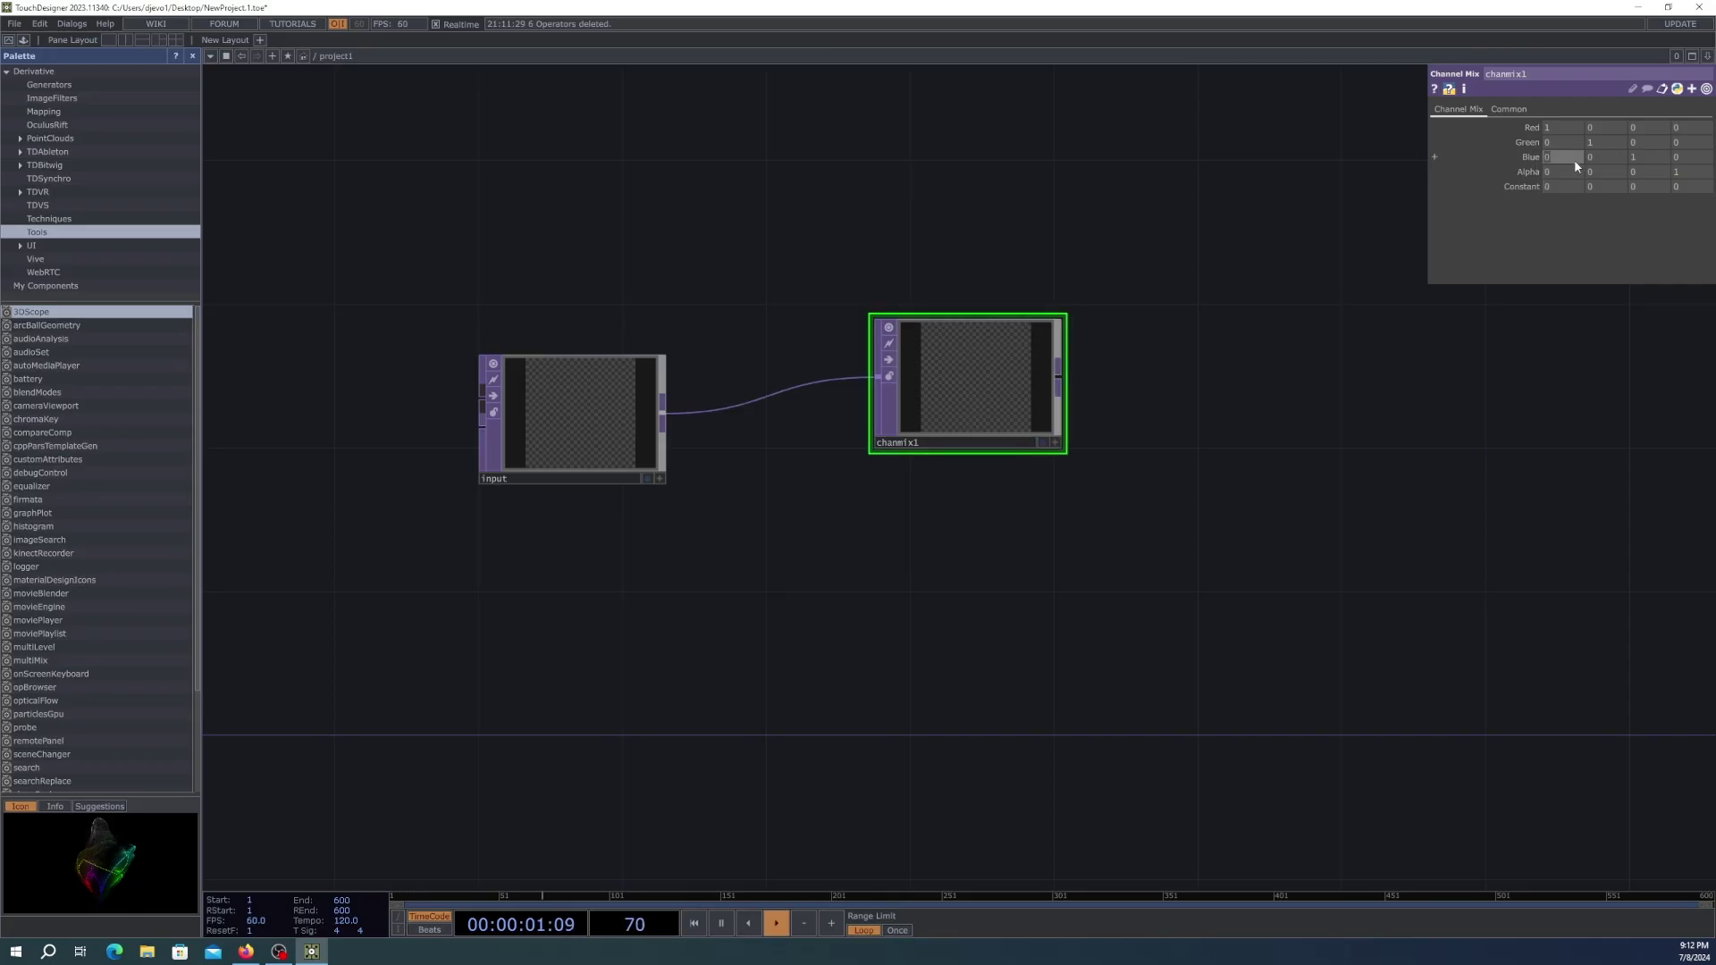
drag(1585, 161, 1635, 156)
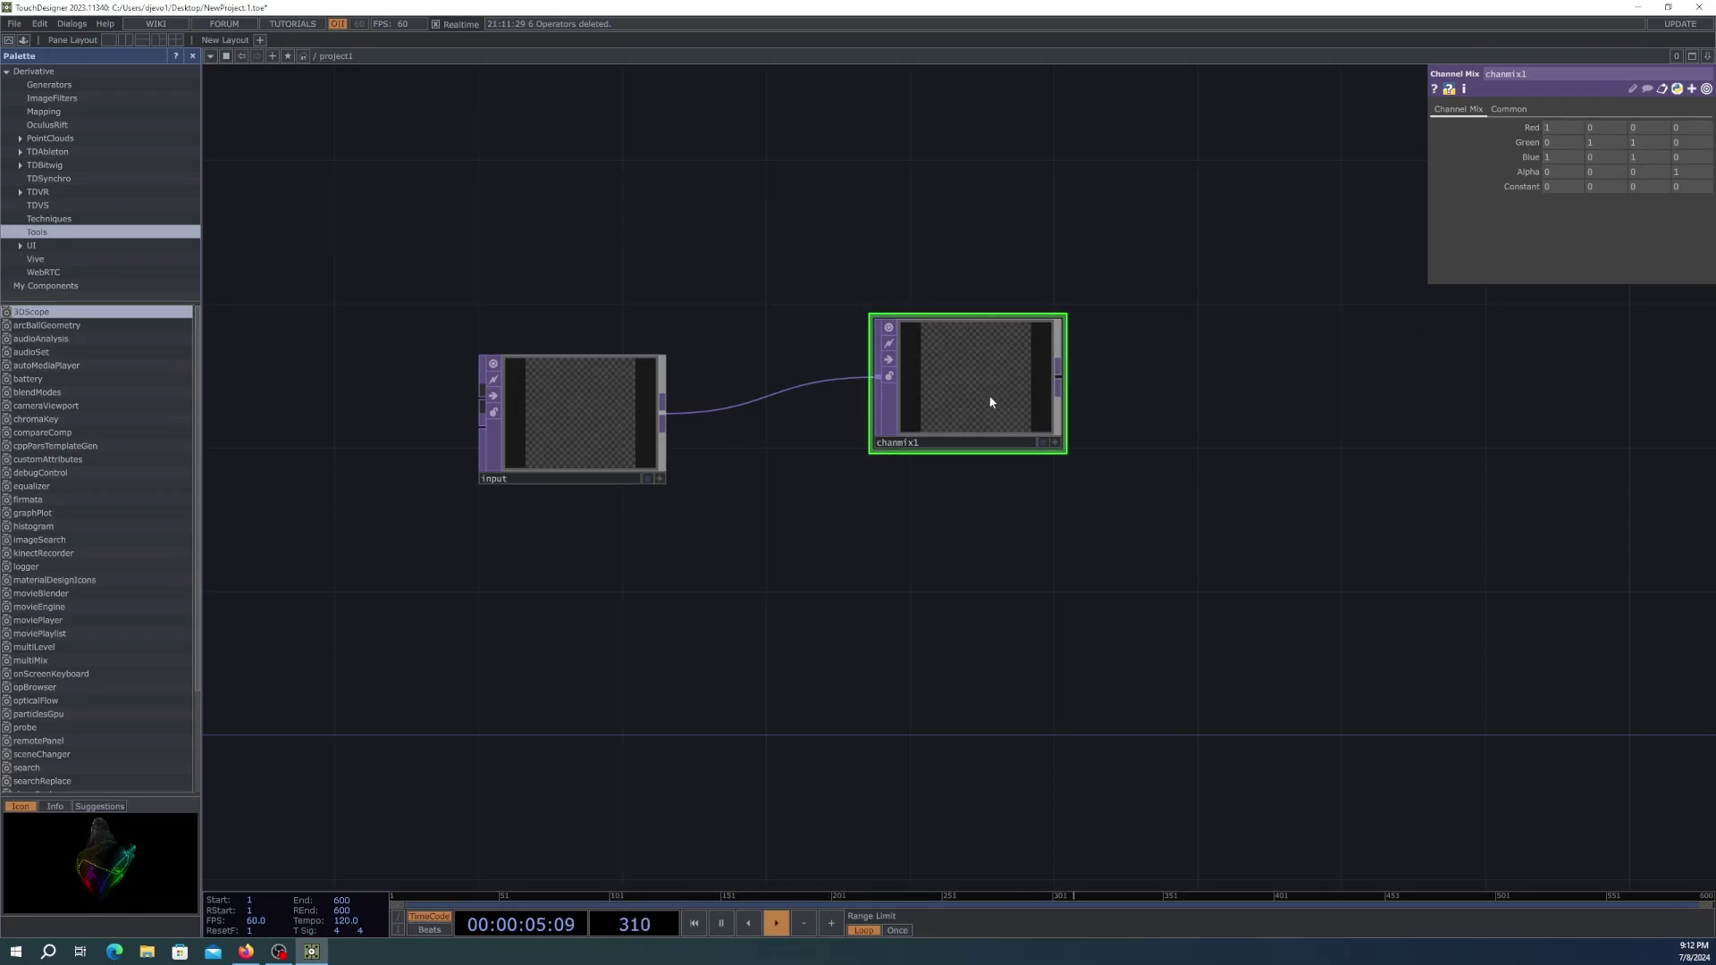
Align the Channel Mix node level with the input node and move it closer to it
drag(983, 363, 984, 398)
click(1508, 108)
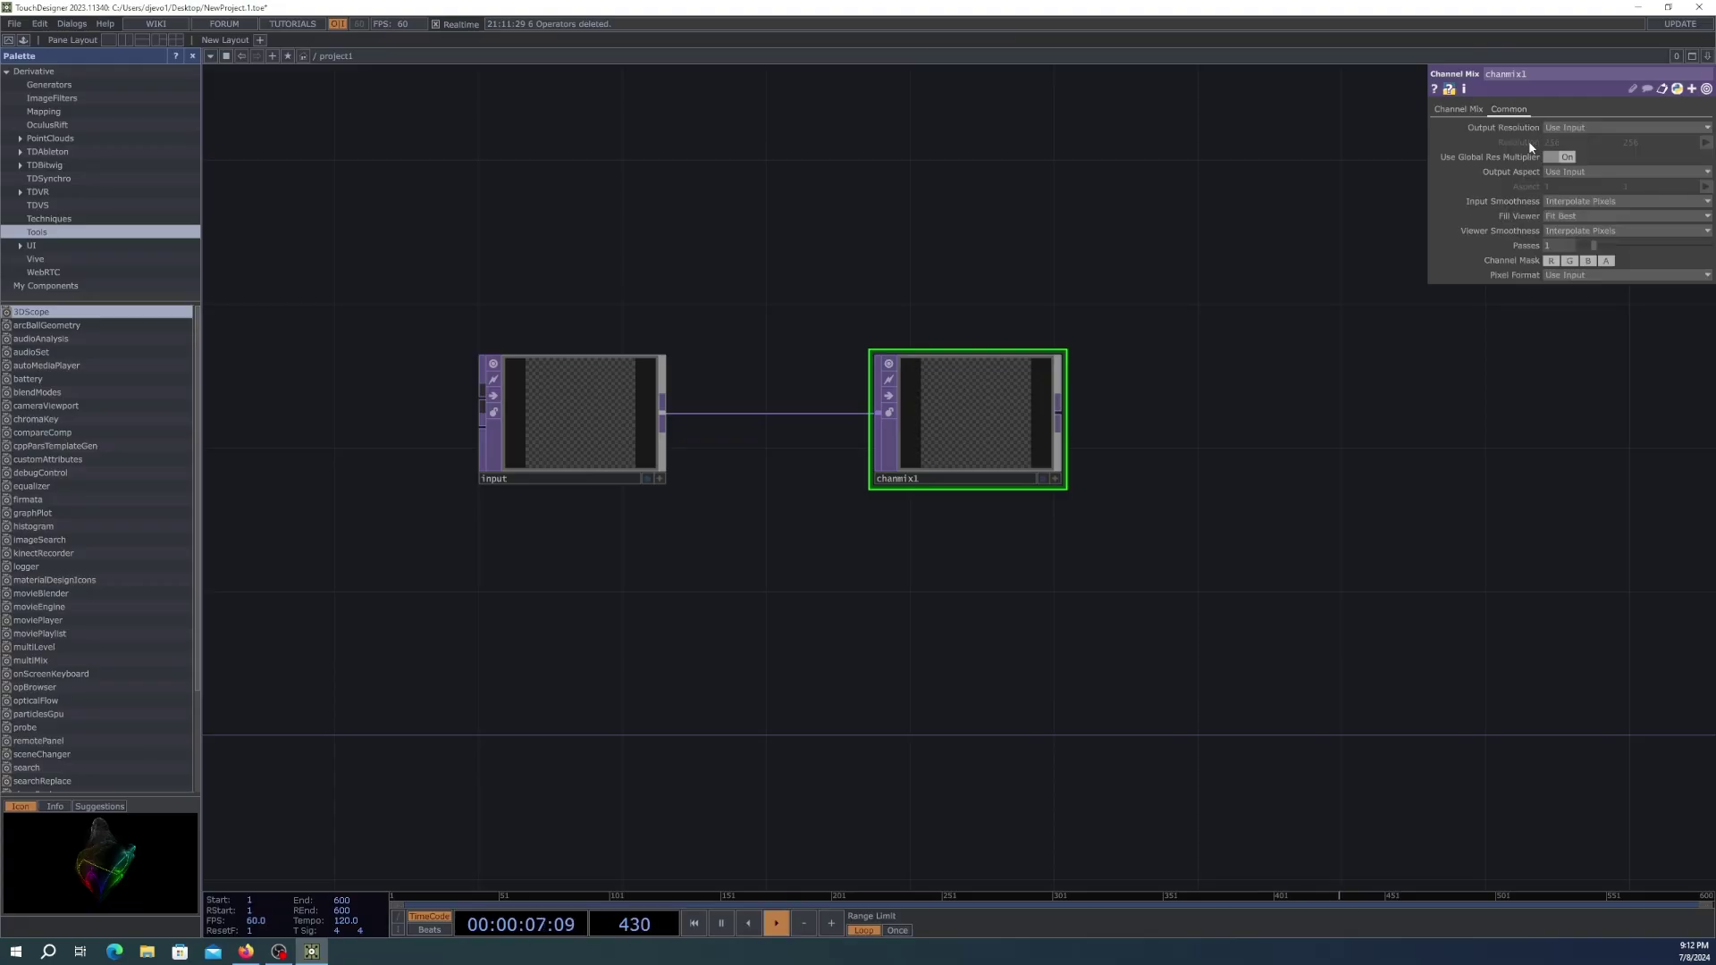
click(572, 417)
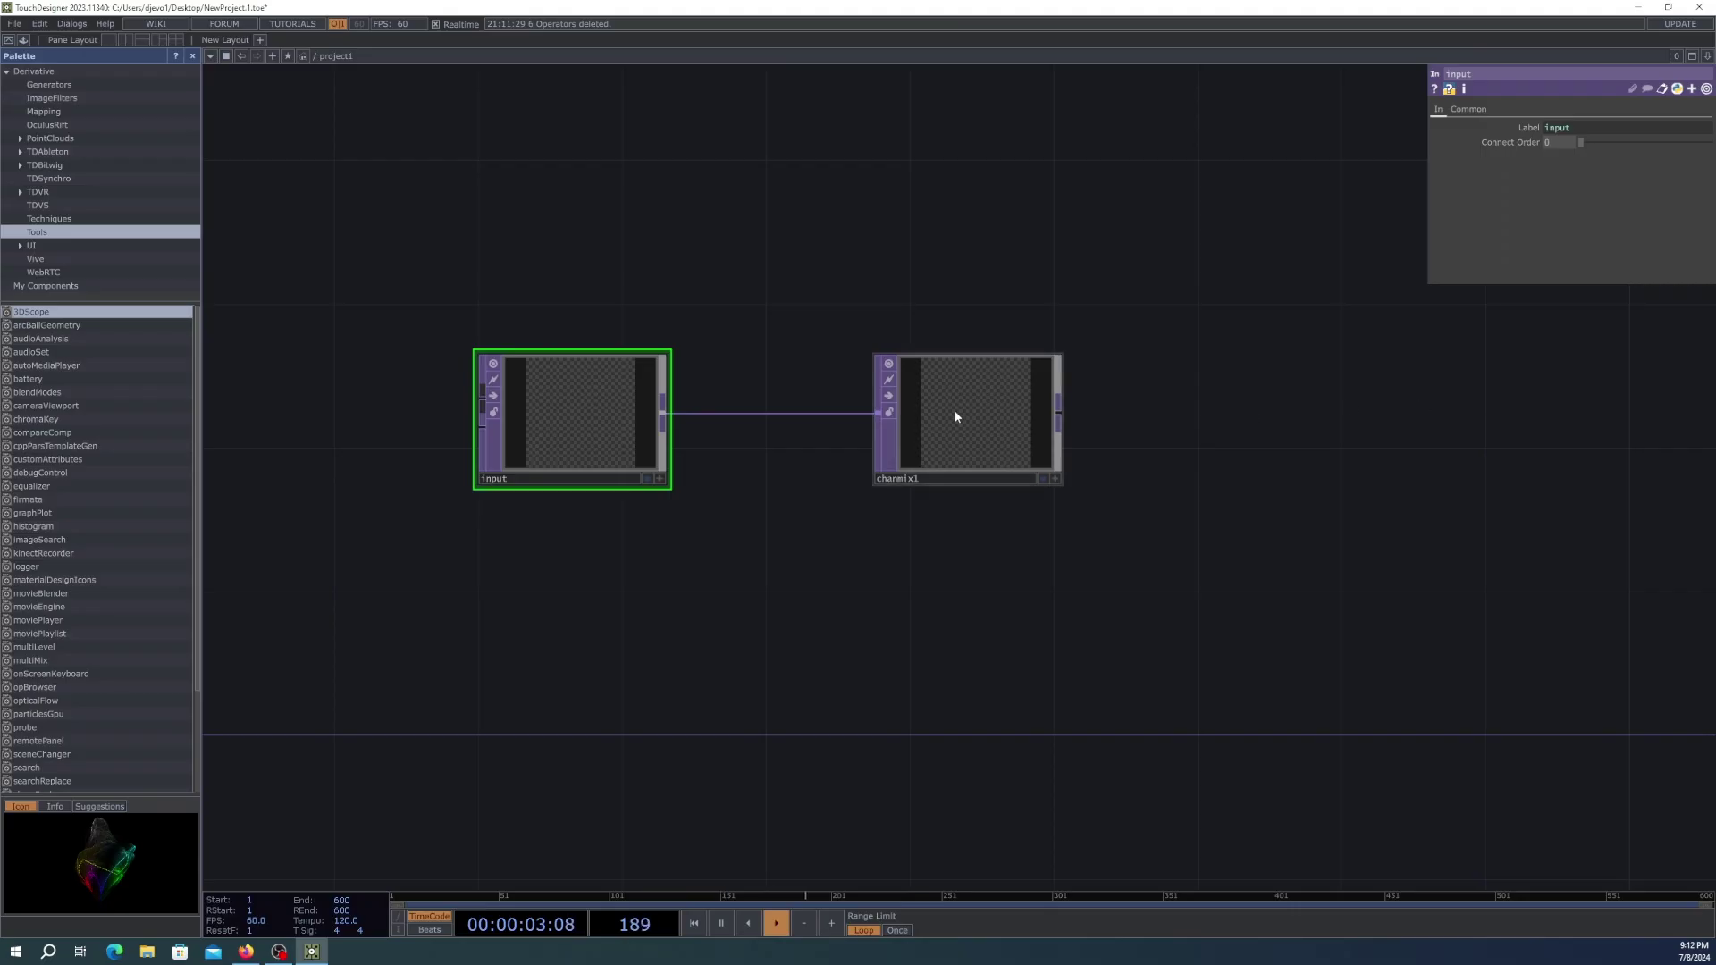
drag(949, 410, 917, 407)
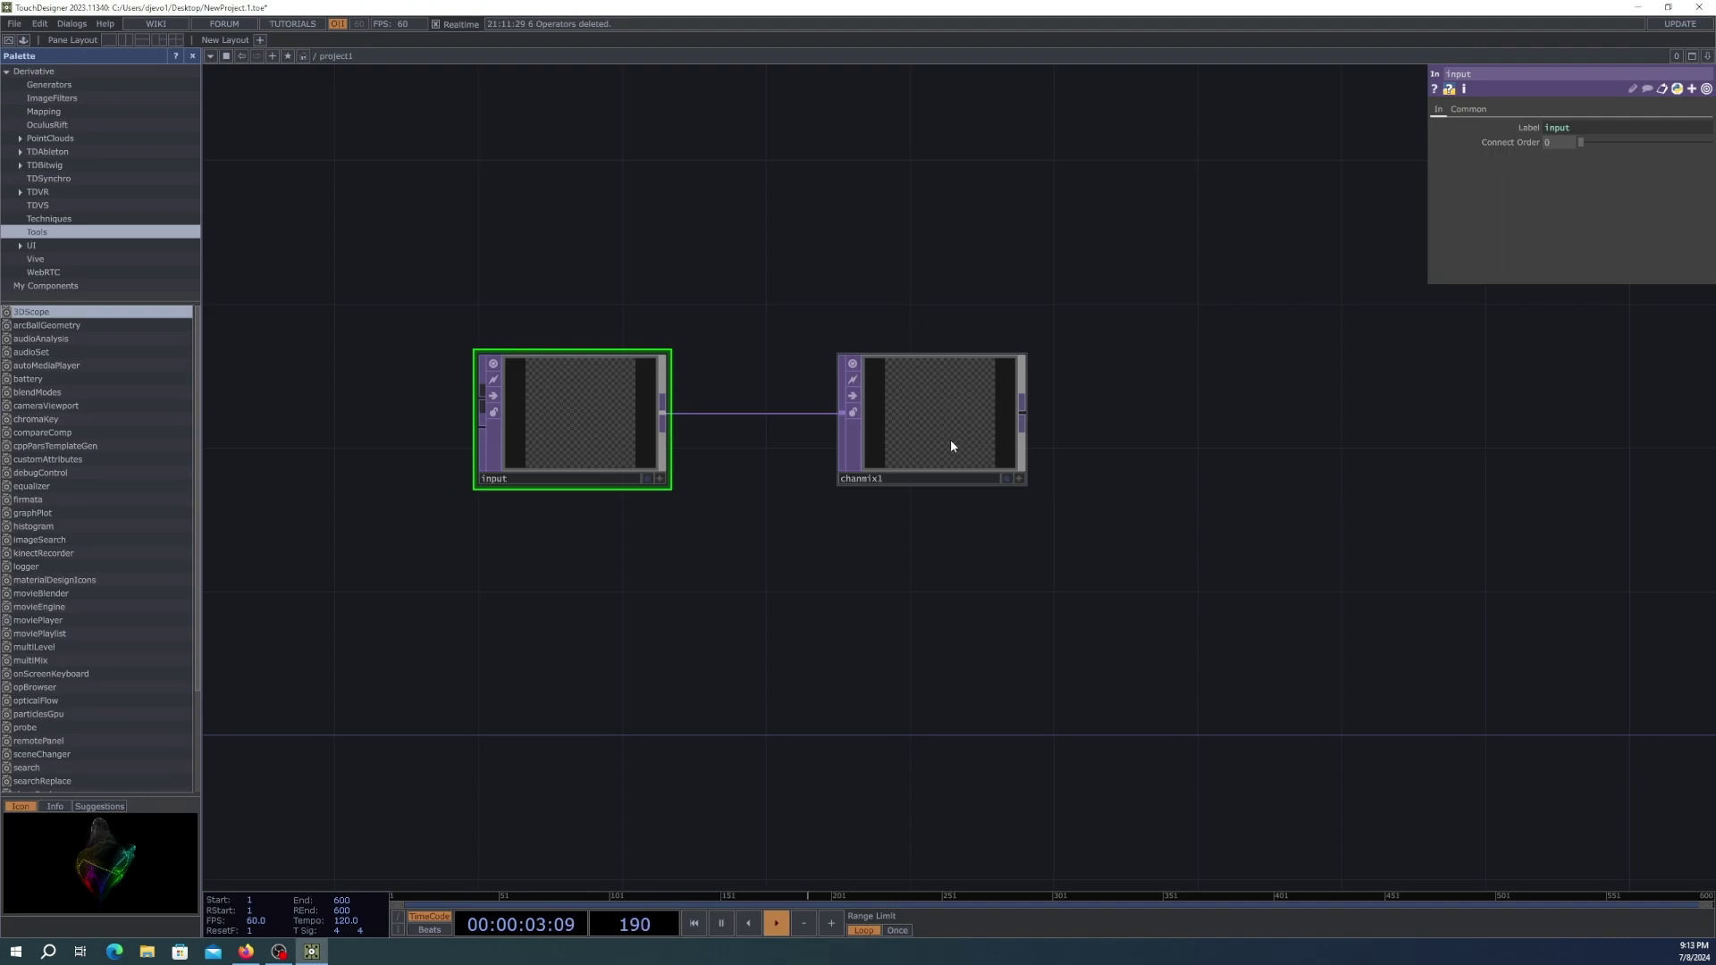
Connect a new Out TOP after the Channel Mix node and rename it output, updating all references to the name
click(1021, 413)
click(1193, 413)
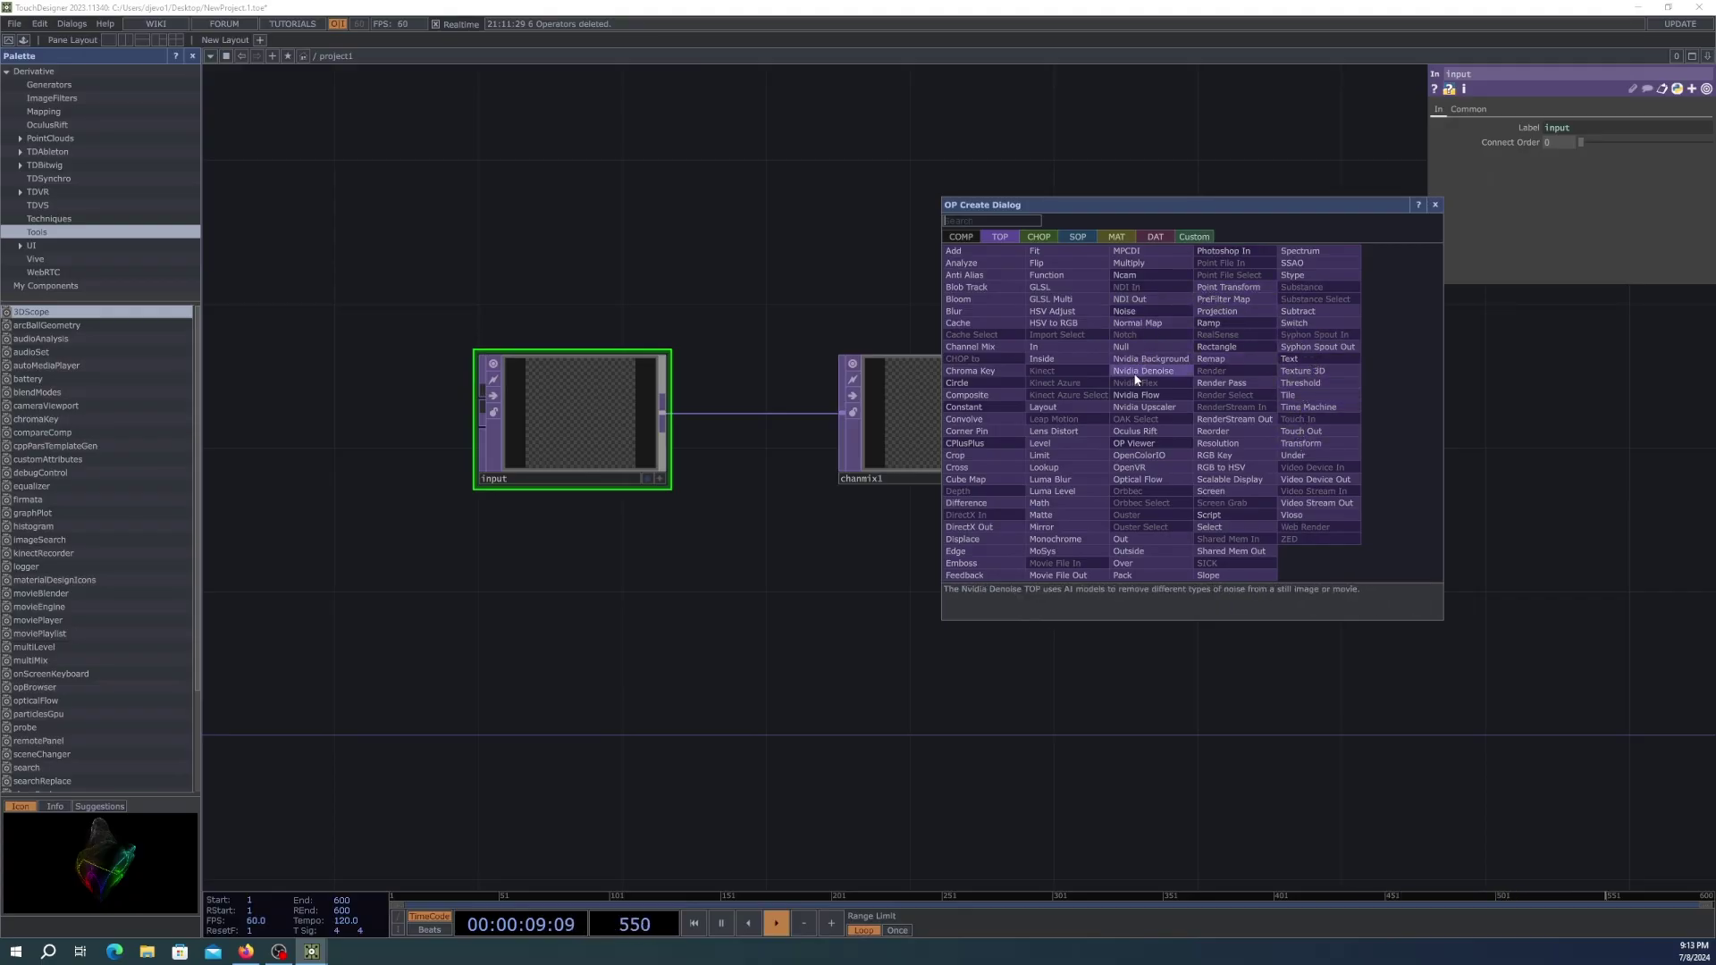
click(1155, 537)
click(1241, 435)
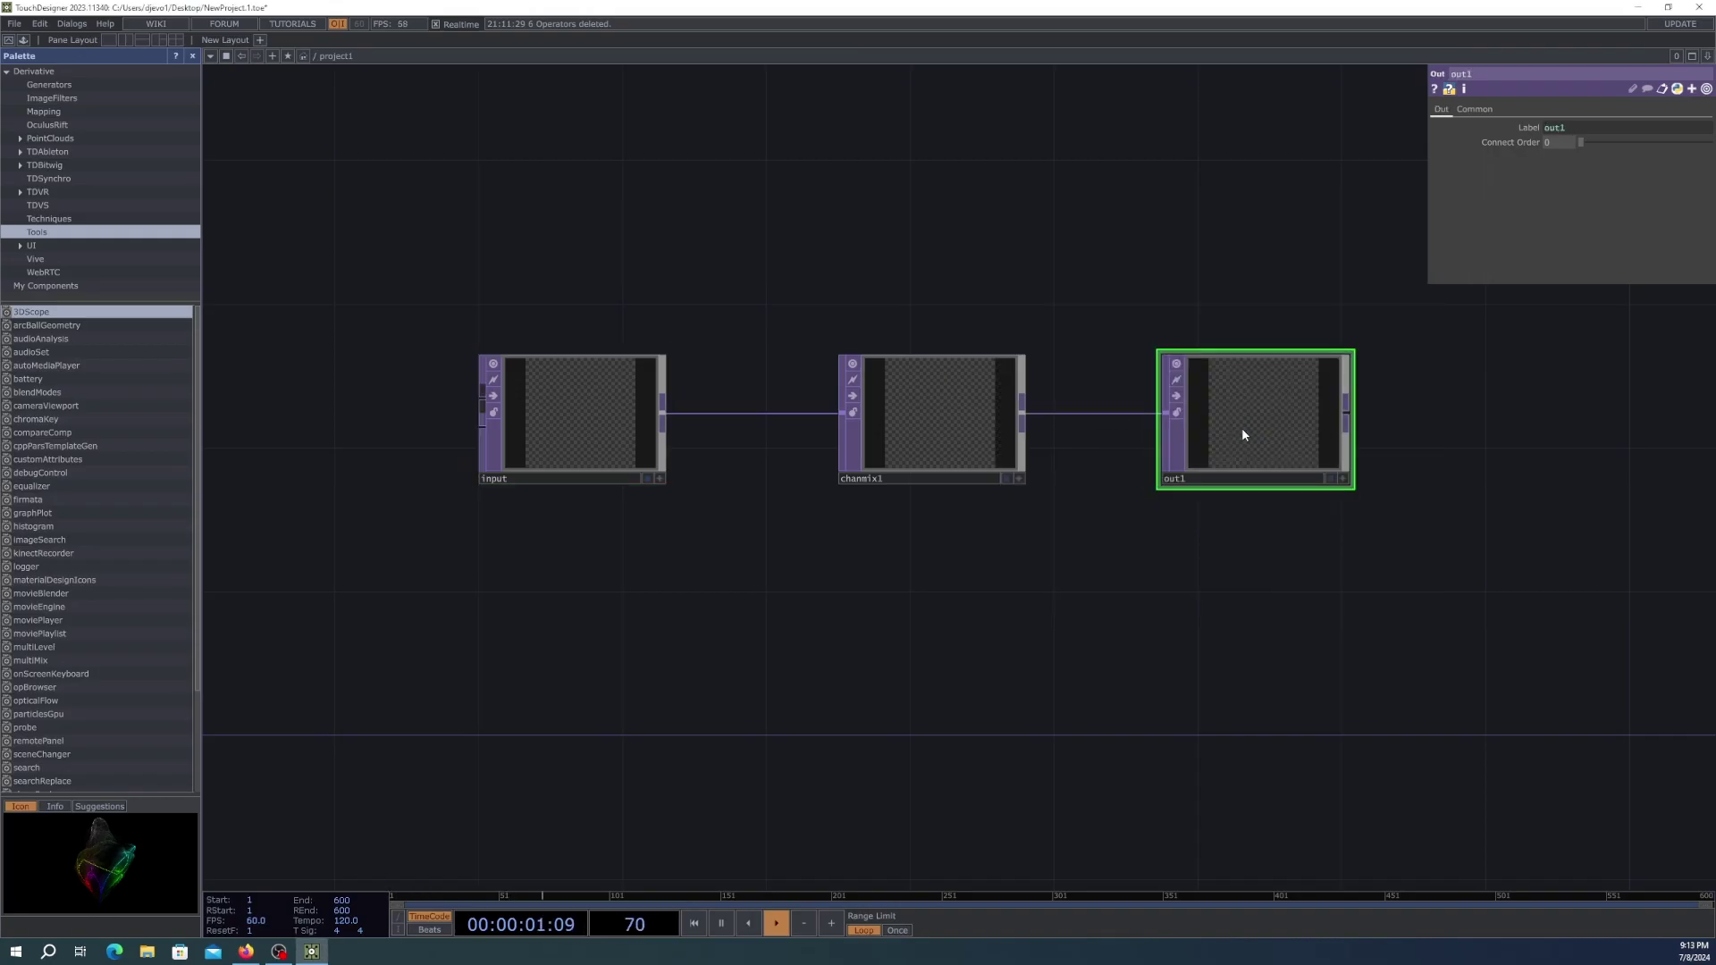
click(1208, 481)
text(outo)
key(Return)
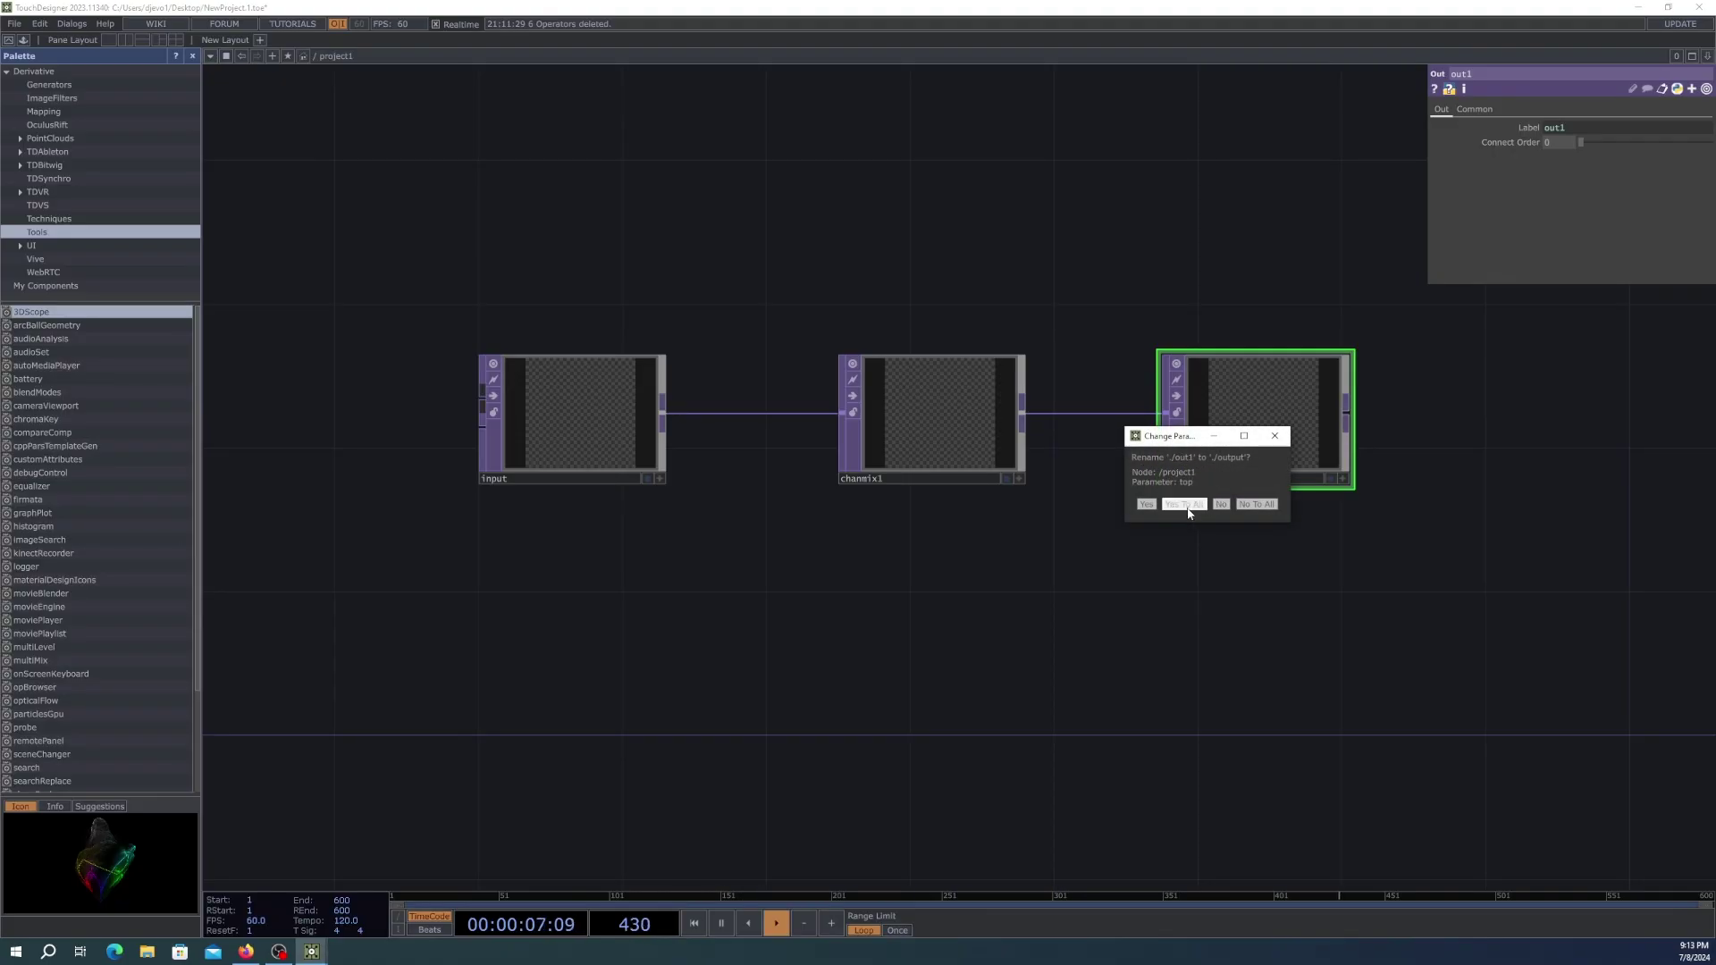
click(1183, 506)
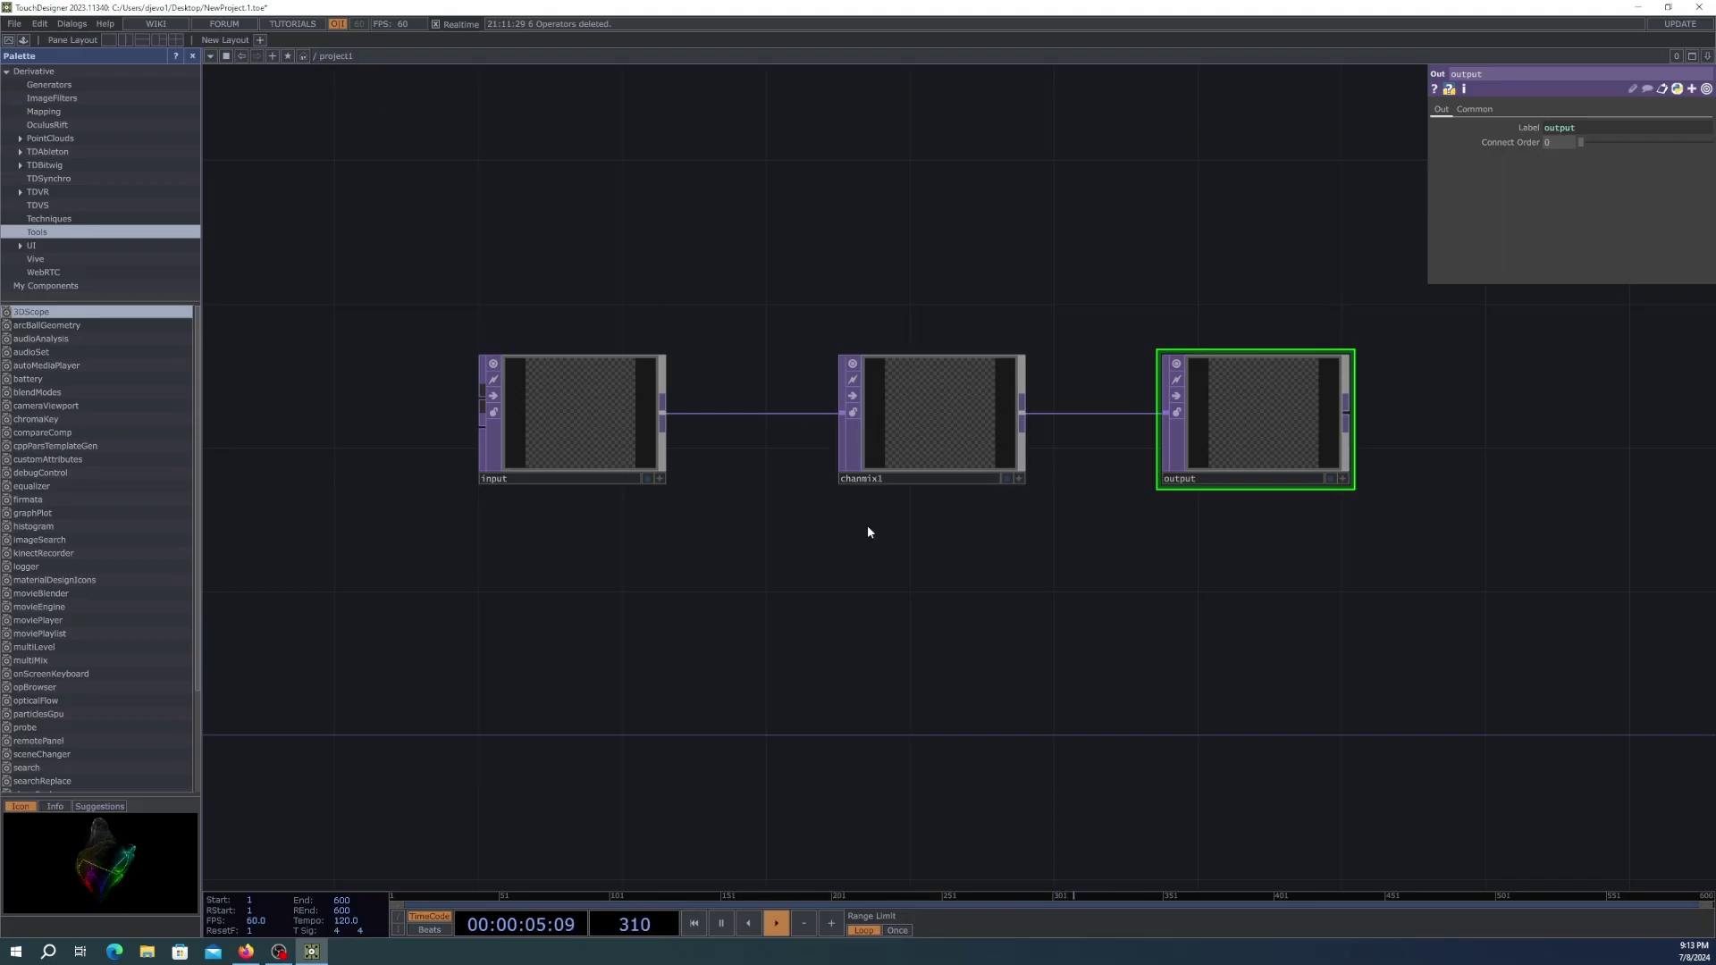
Add a Cross TOP below the Channel Mix node
right_click(888, 598)
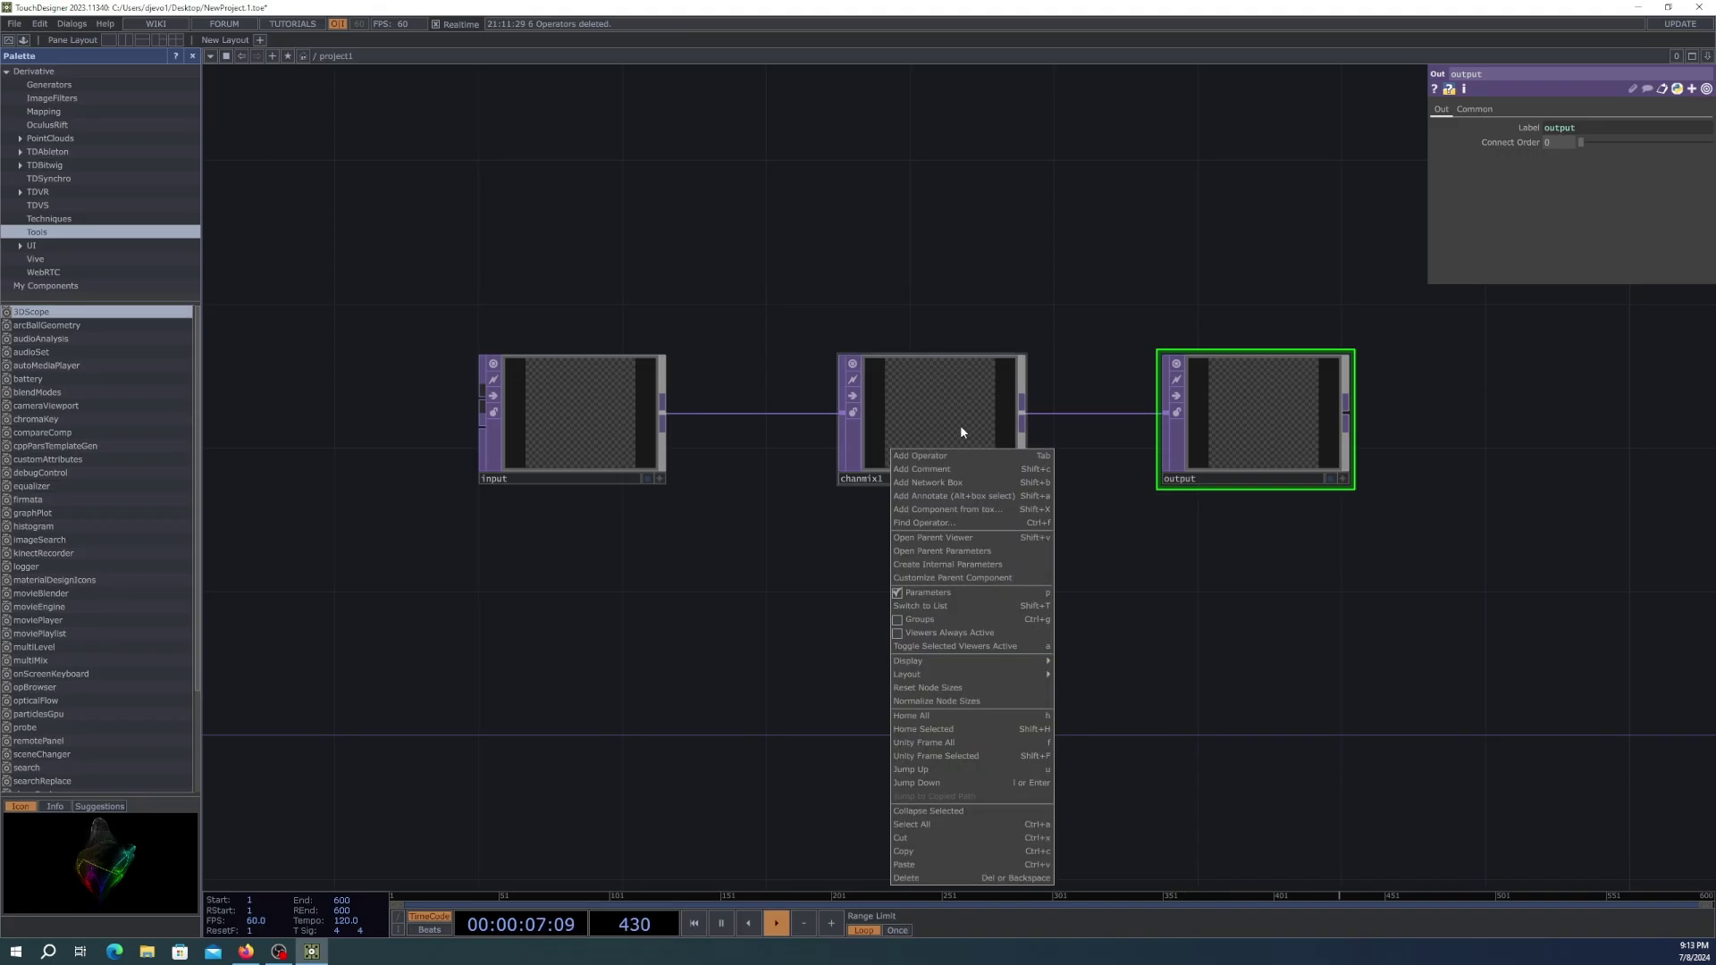
click(949, 456)
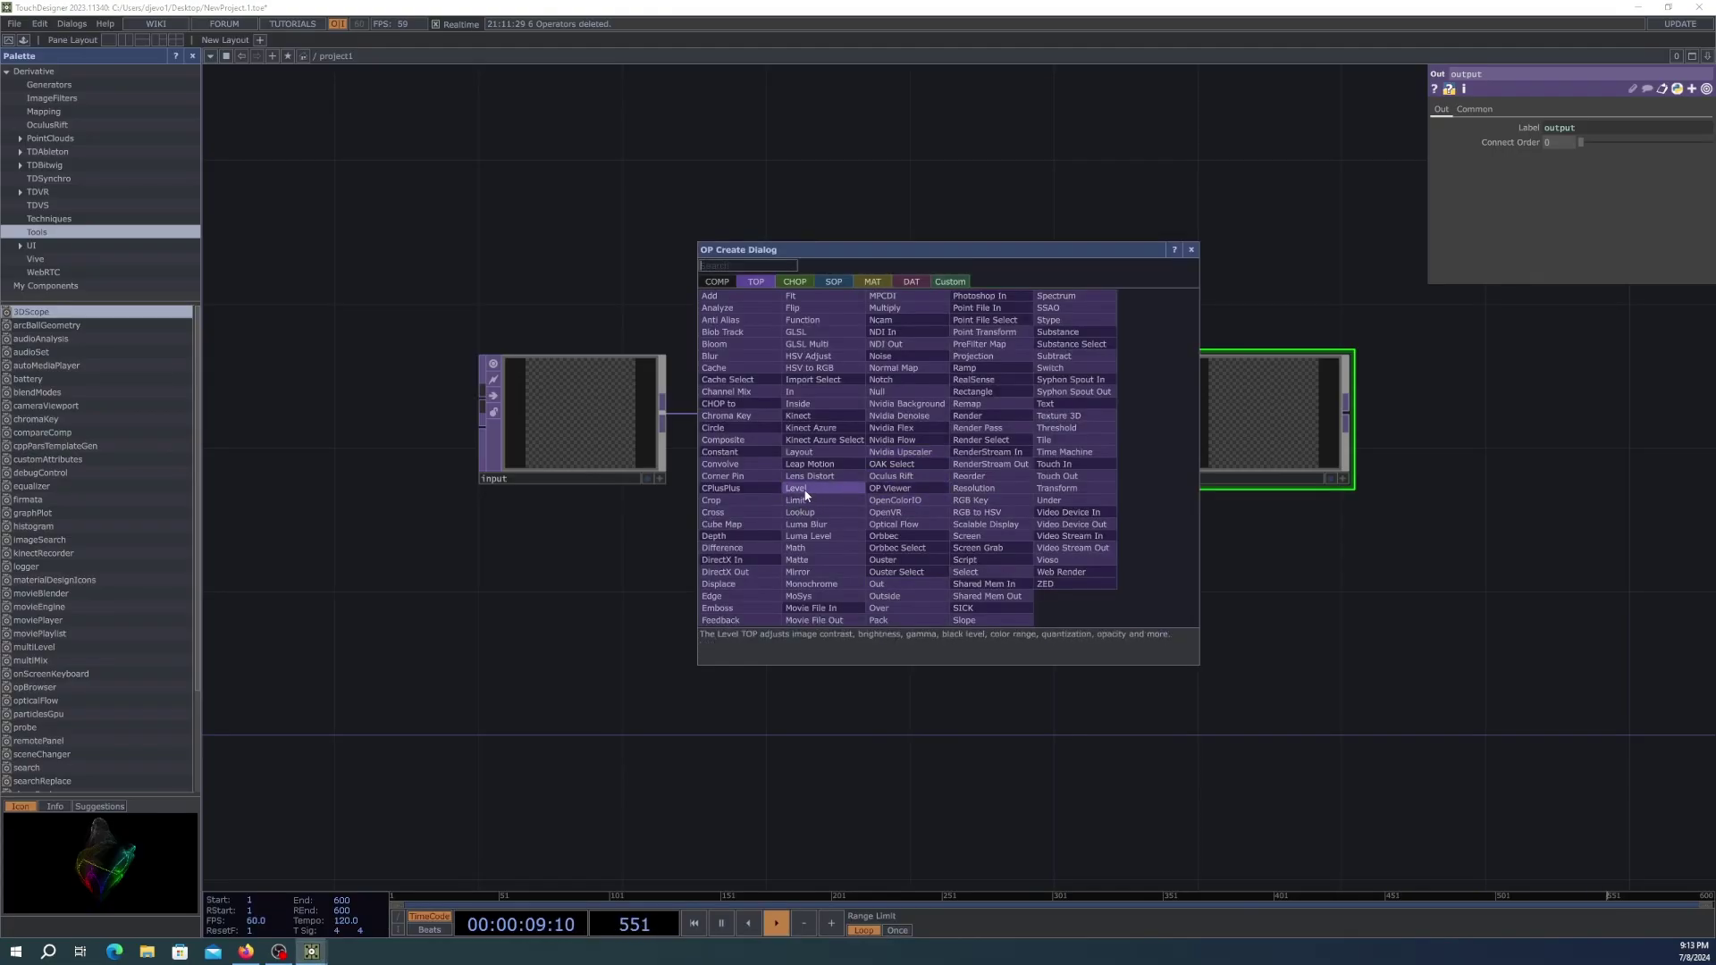
text(mi)
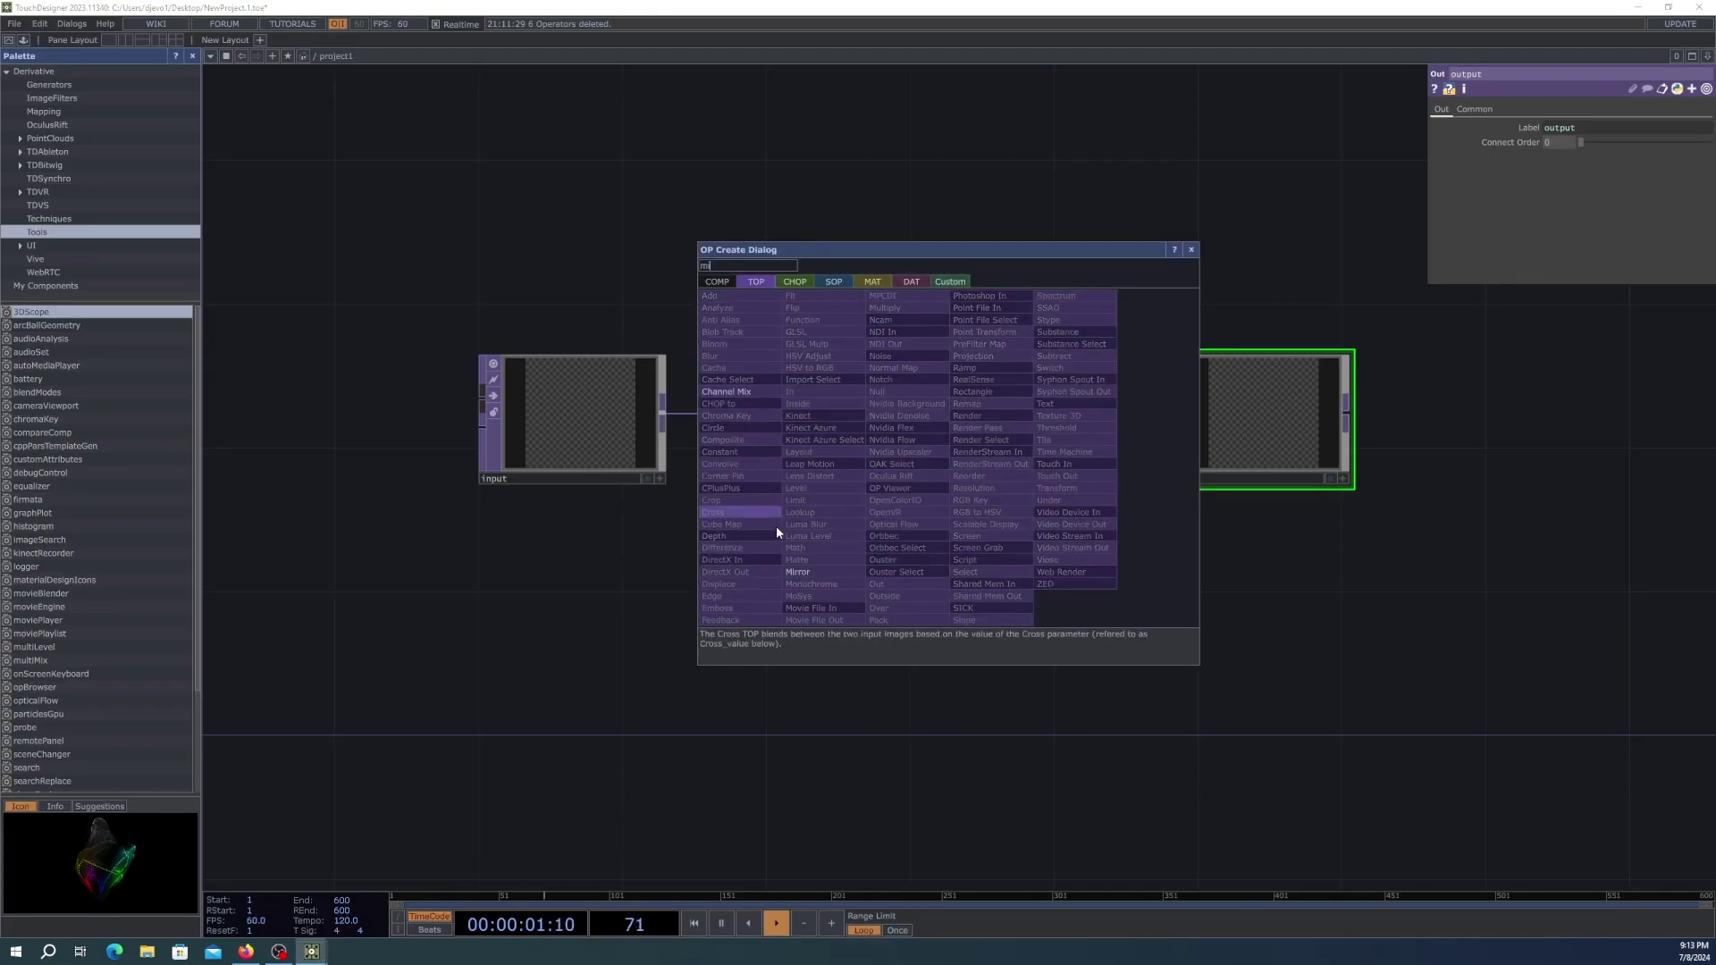
key(BackSpace)
key(BackSpace)
text(cro)
click(744, 517)
click(911, 698)
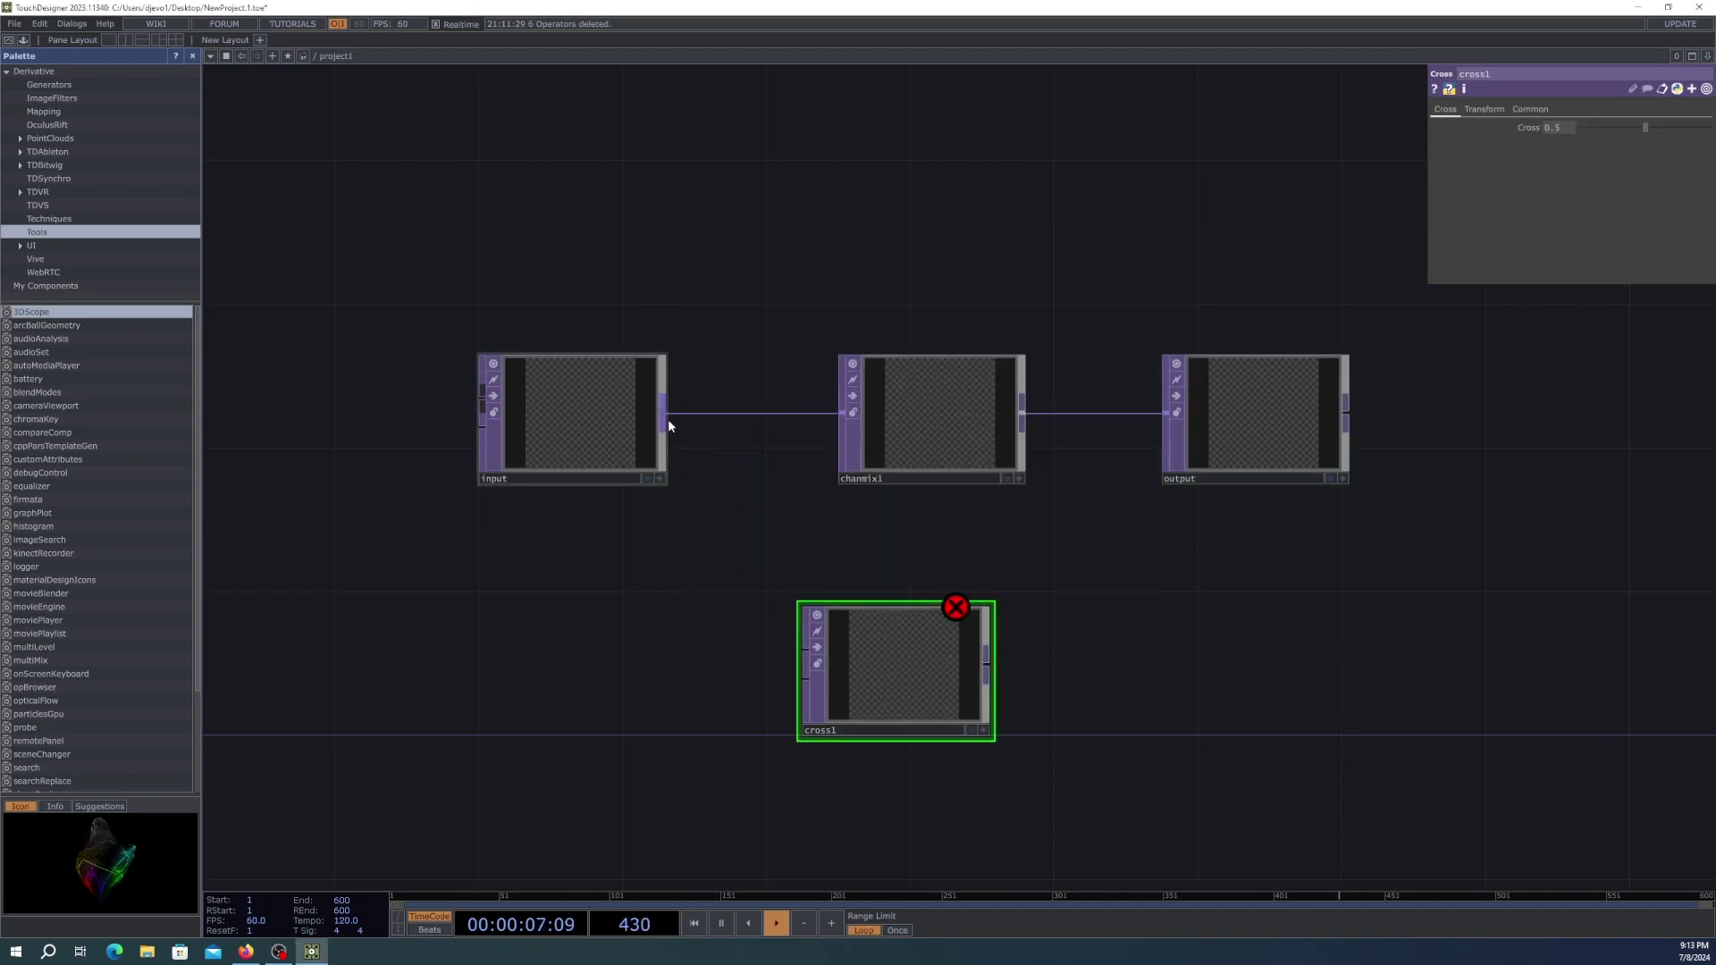
Wire input and the Channel Mix into the Cross node's first and second inputs, and its result into output
drag(663, 415, 806, 647)
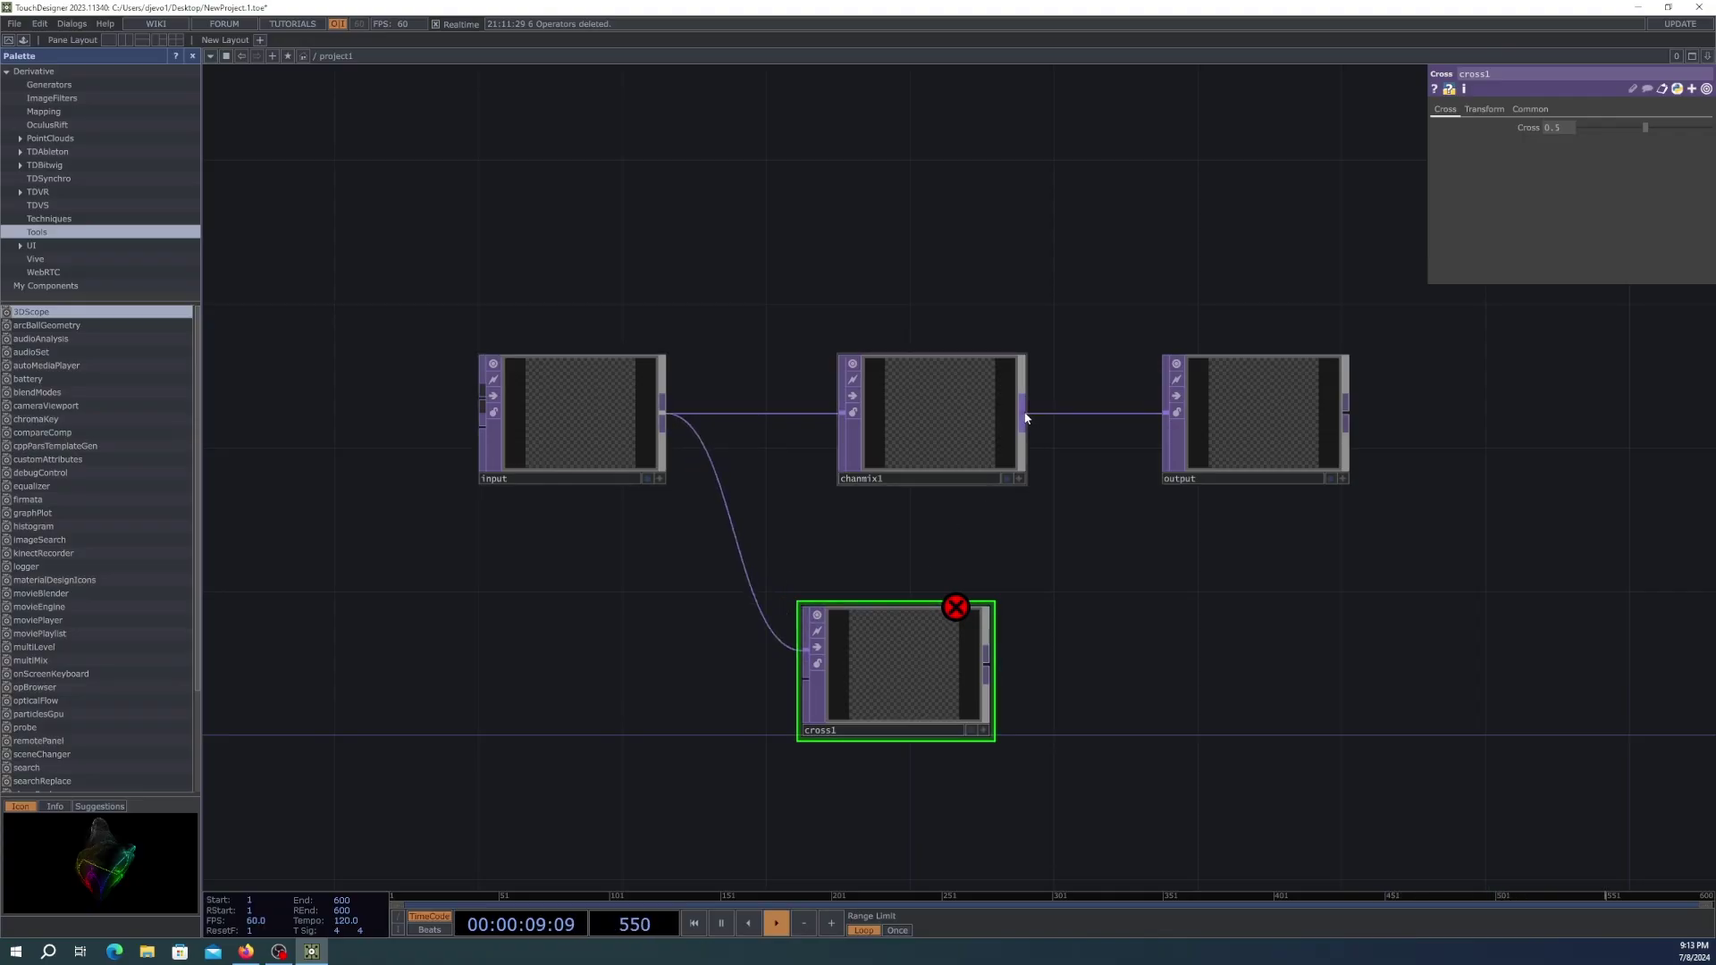
drag(1022, 423, 806, 679)
drag(987, 666, 1170, 413)
Go up to the root network and add a custom float parameter named Opacity to the project1 component
click(314, 58)
click(329, 68)
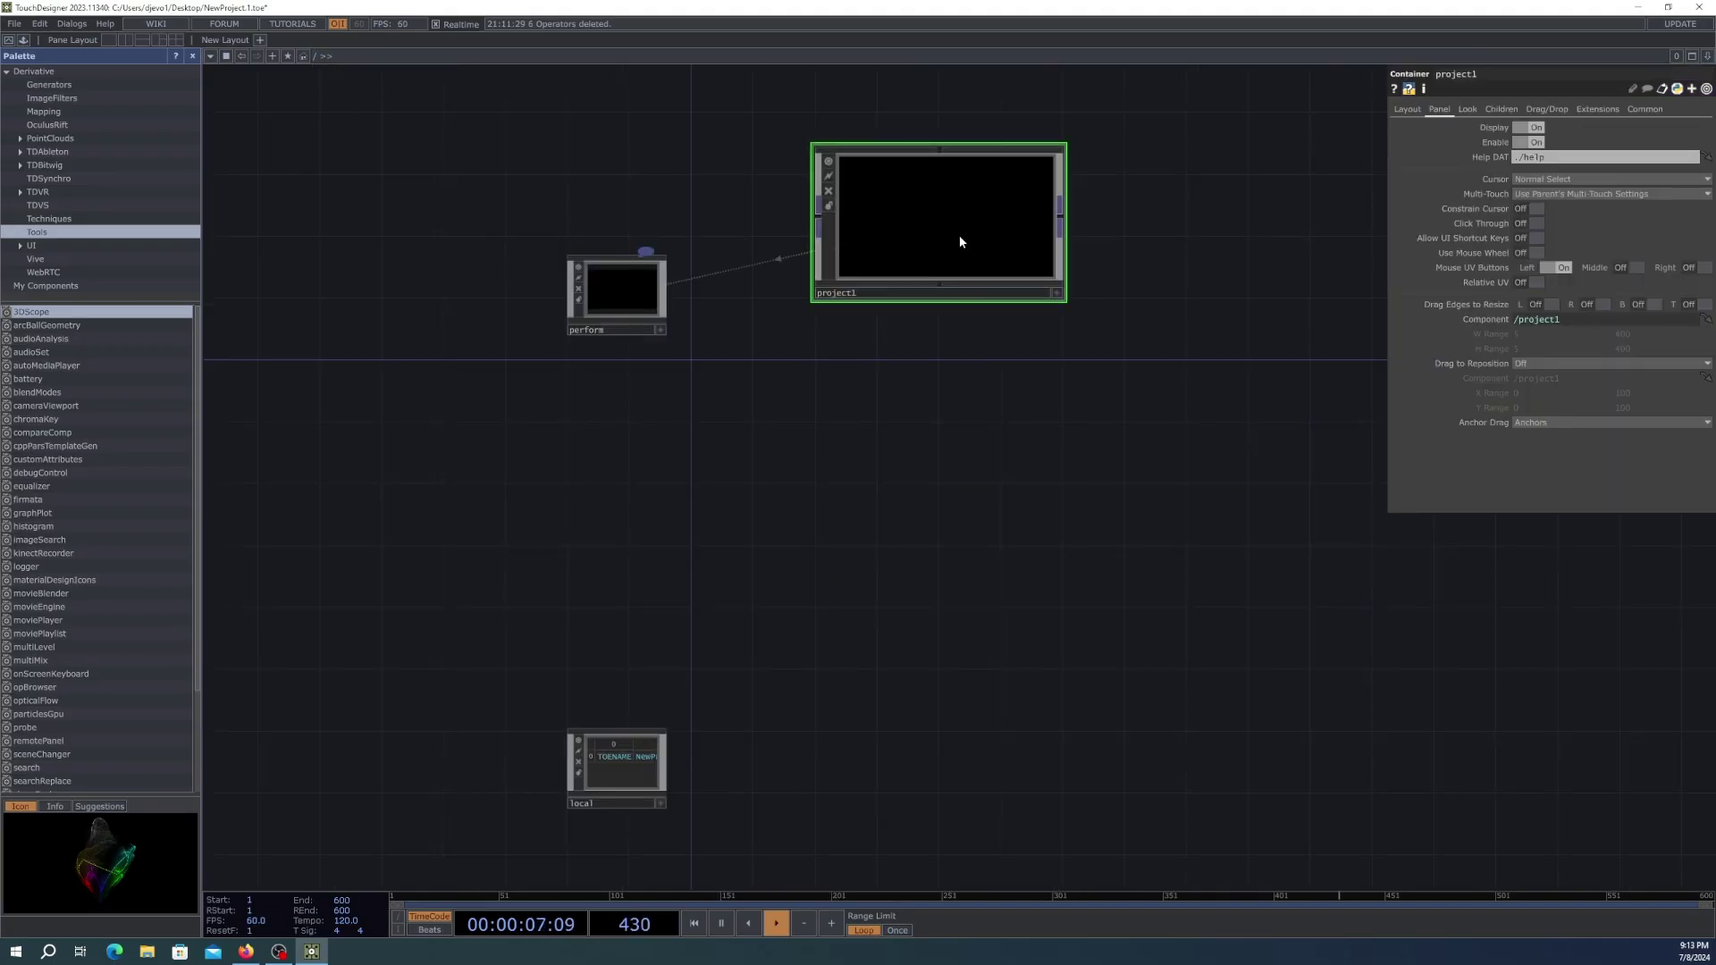
right_click(924, 224)
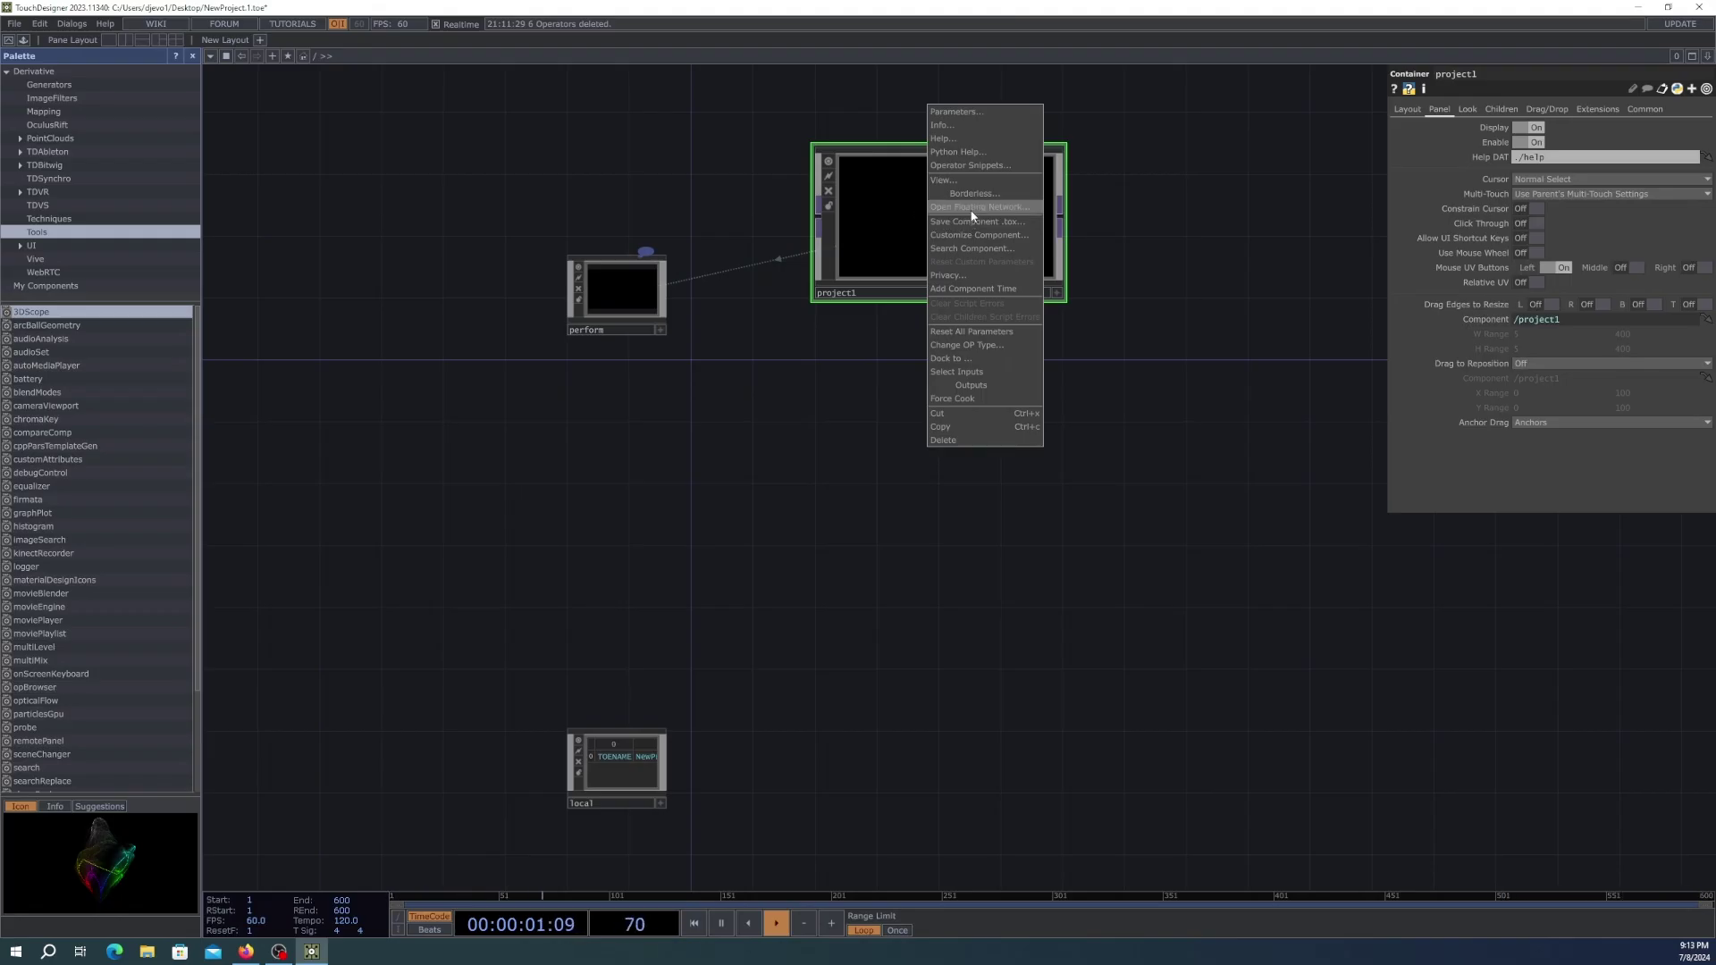
click(978, 234)
click(910, 94)
text(Opacity)
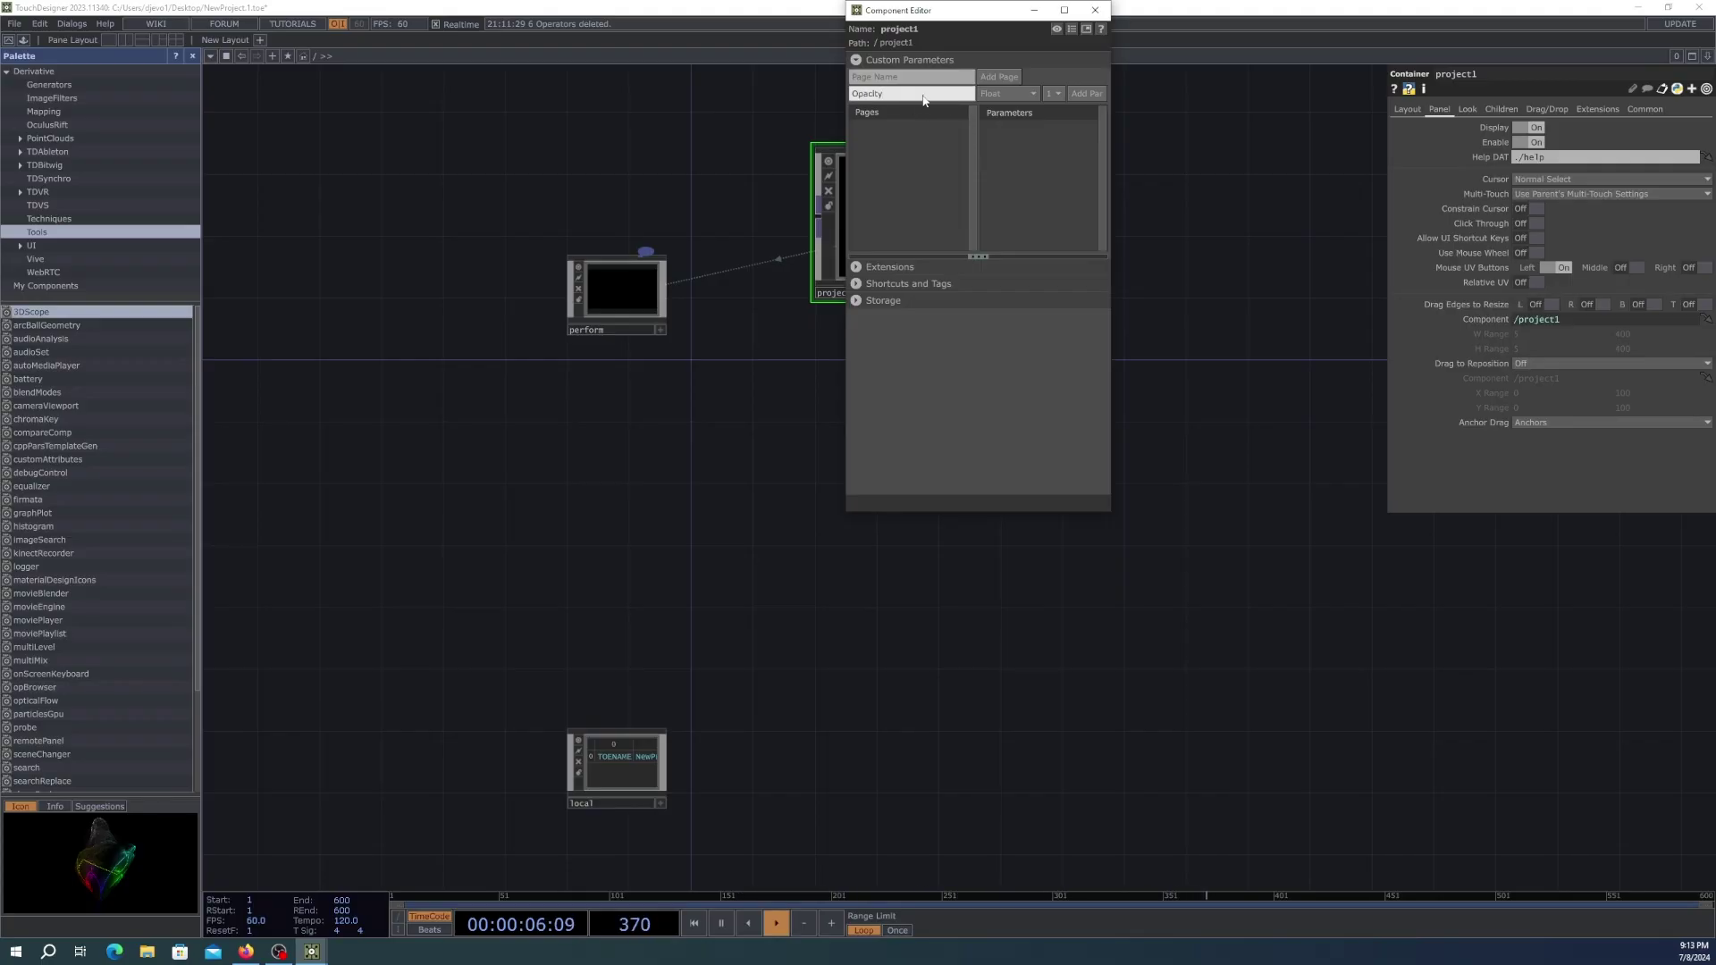
key(Return)
click(1079, 92)
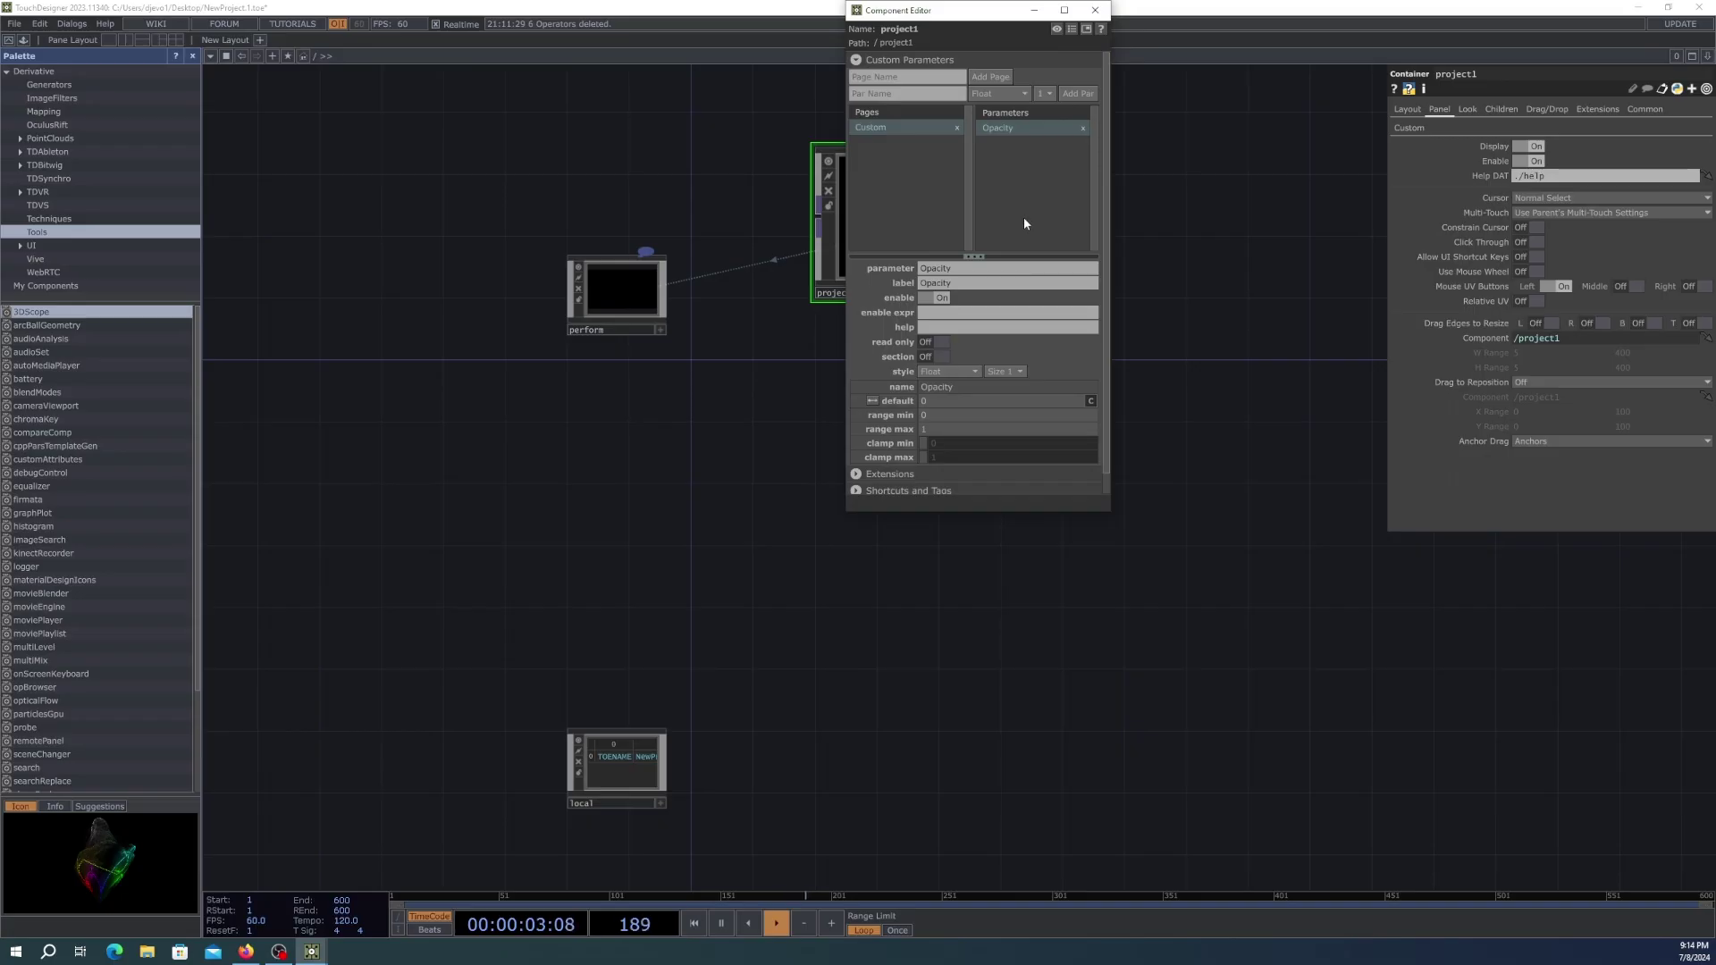
Set the Opacity parameter's default to 0.5
click(937, 400)
text(.5)
key(Return)
Copy project1's Opacity parameter and link the Cross node's Cross value to it as parent.Project.par.Opacity
click(1403, 128)
right_click(1489, 145)
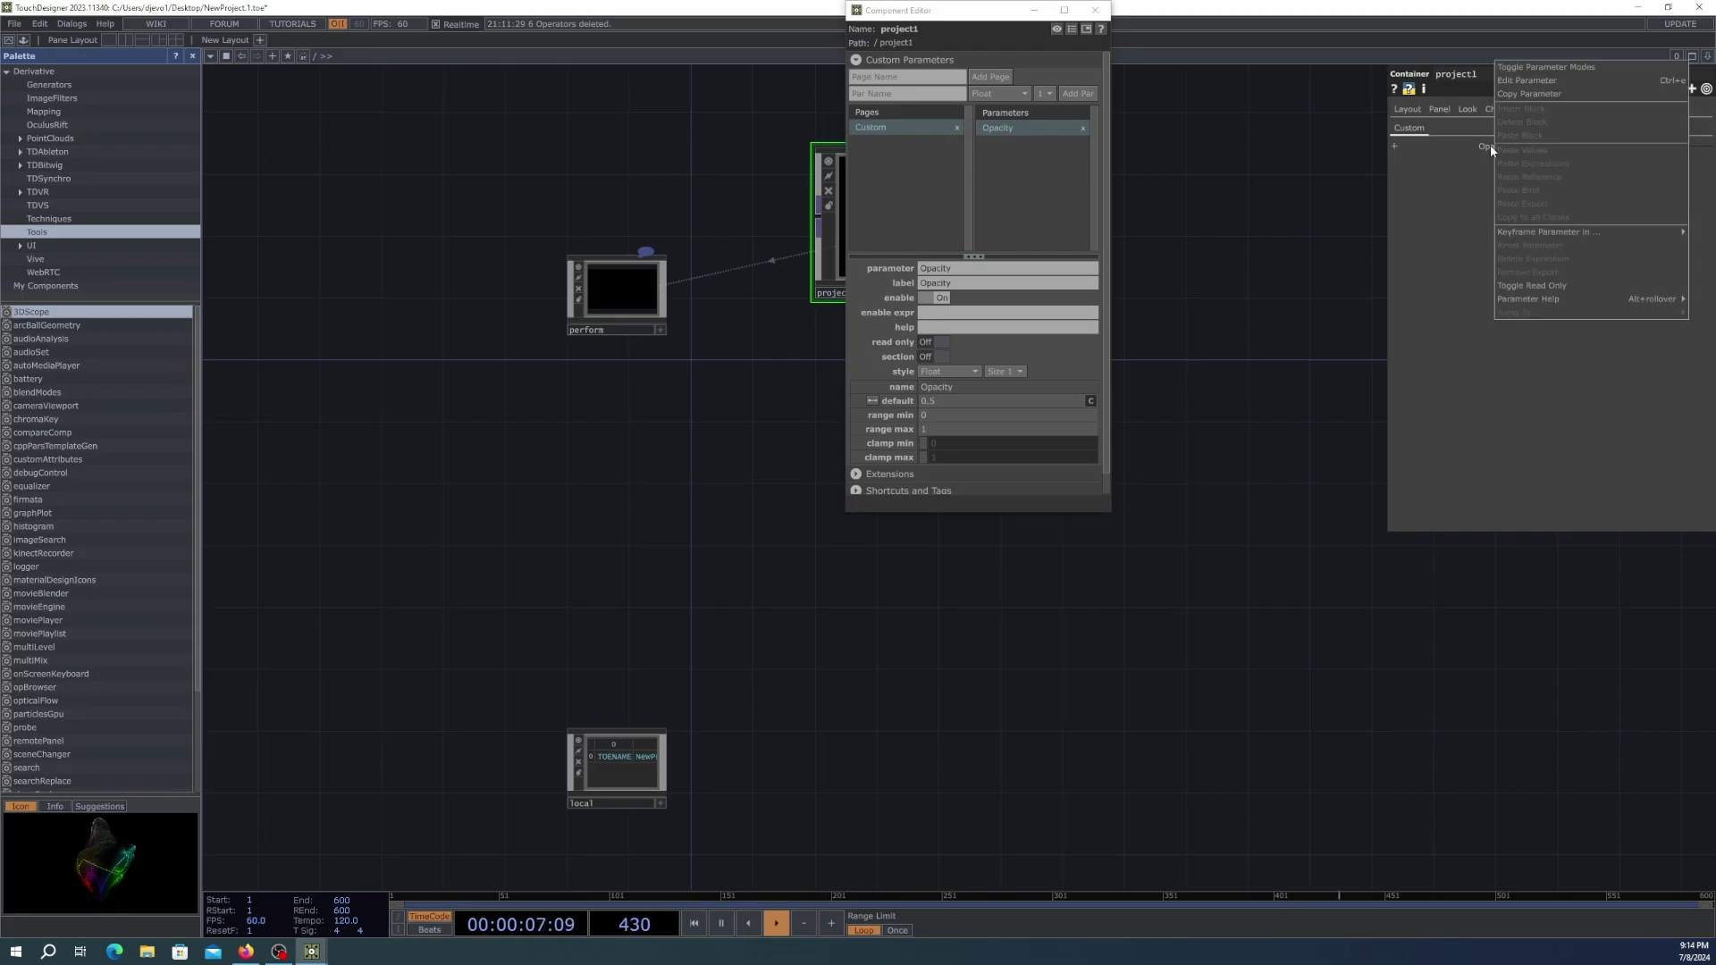
click(1530, 94)
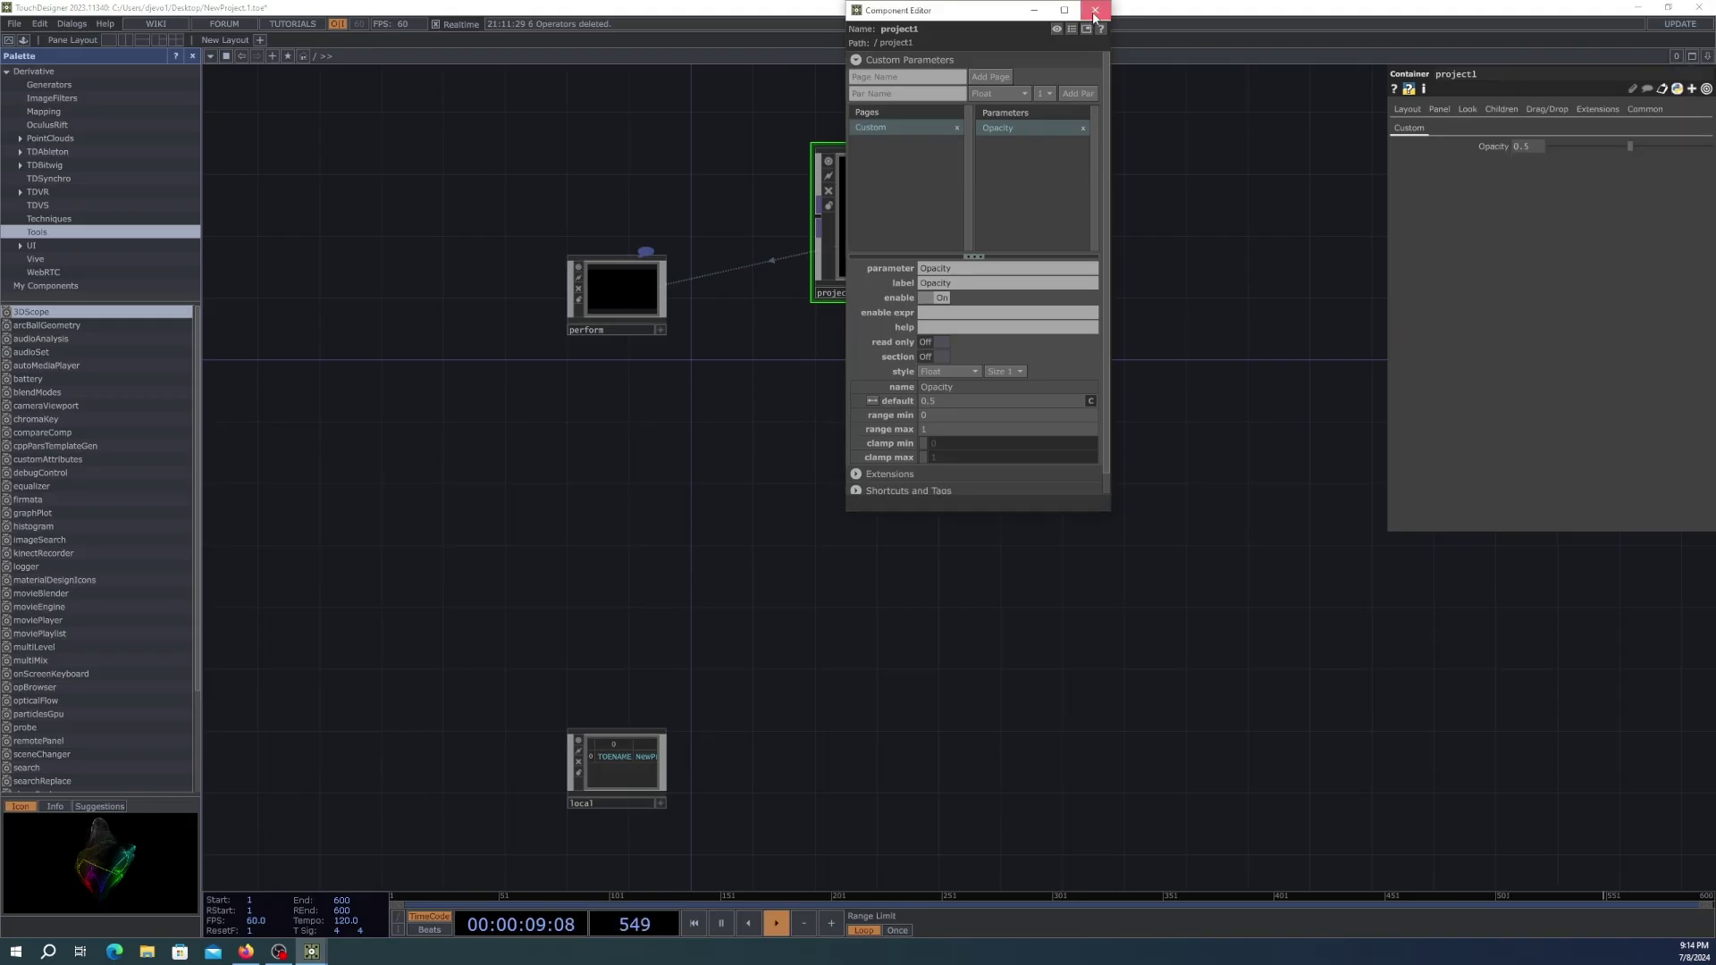
click(1094, 11)
double_click(939, 198)
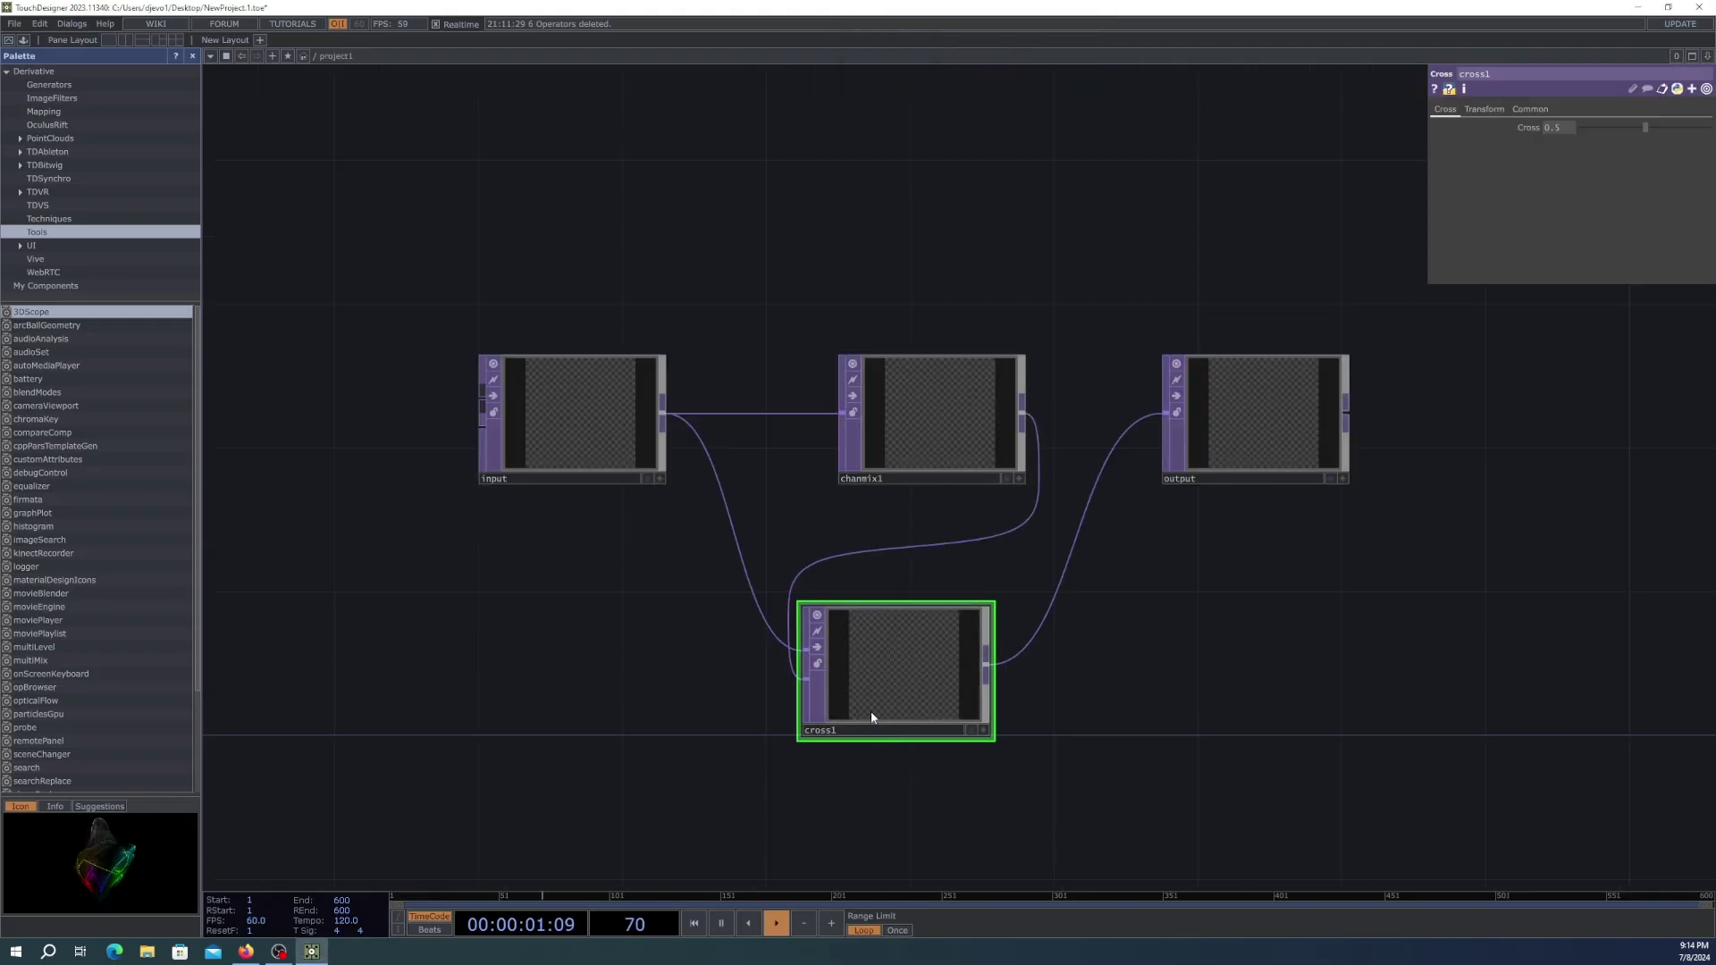
right_click(1561, 127)
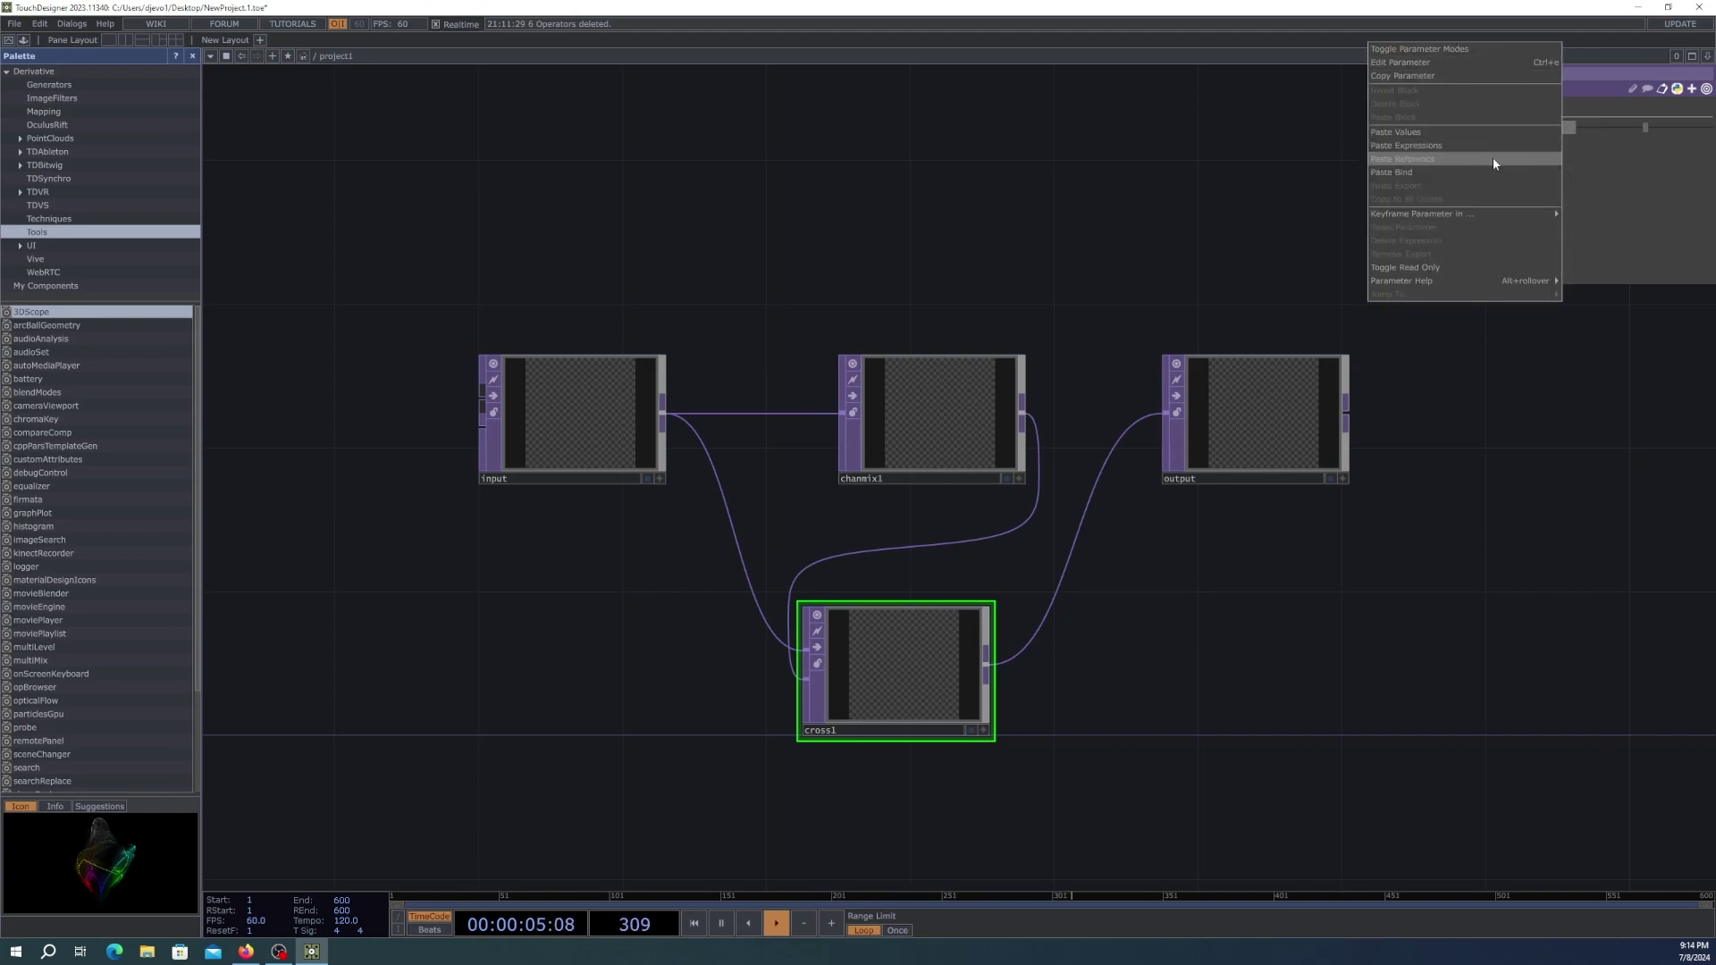
key(Escape)
click(1435, 128)
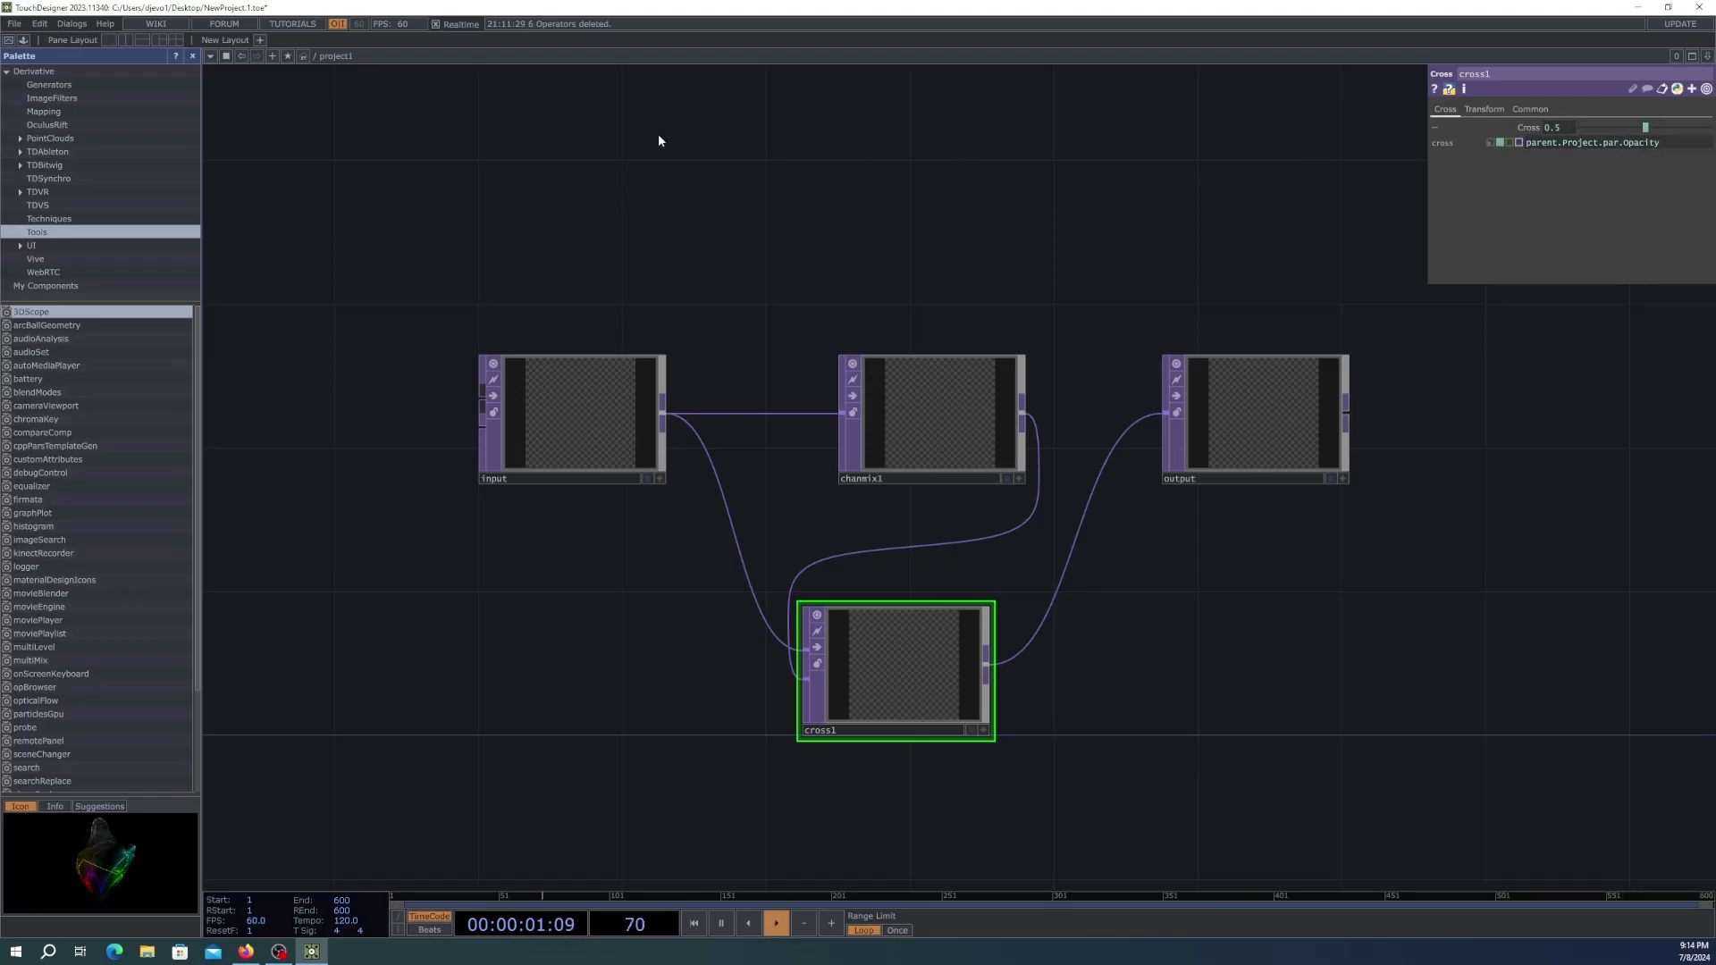
Return to the root network and save the project1 component as a .tox file
click(315, 59)
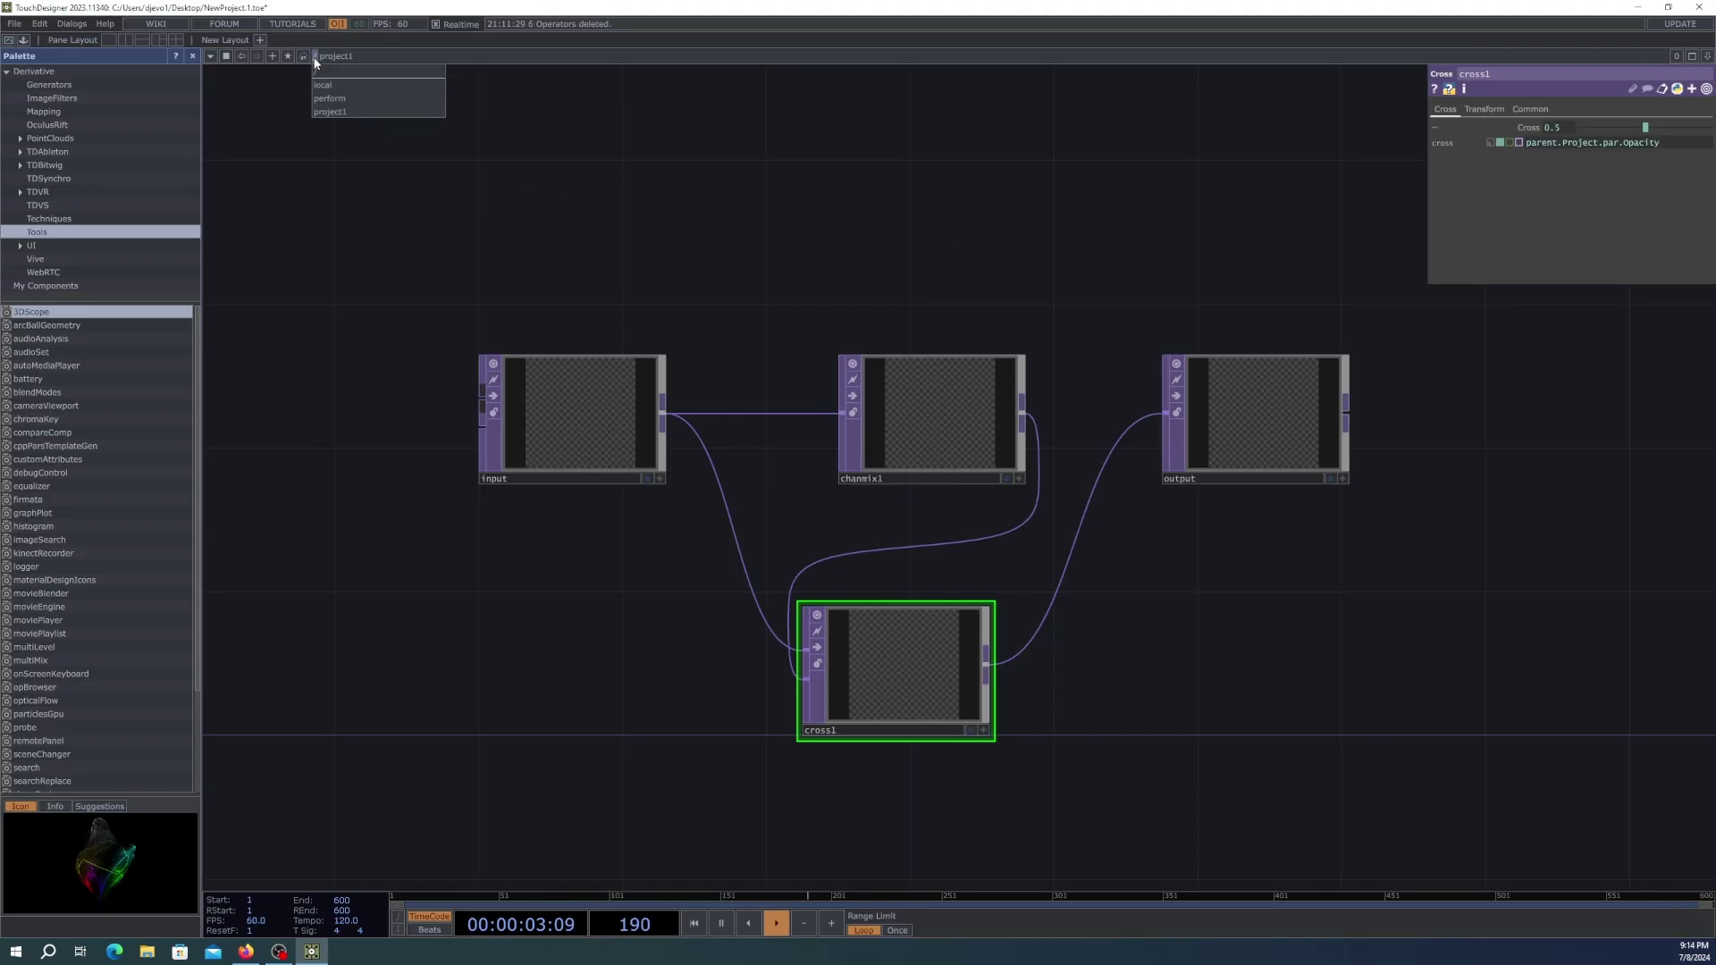
click(330, 66)
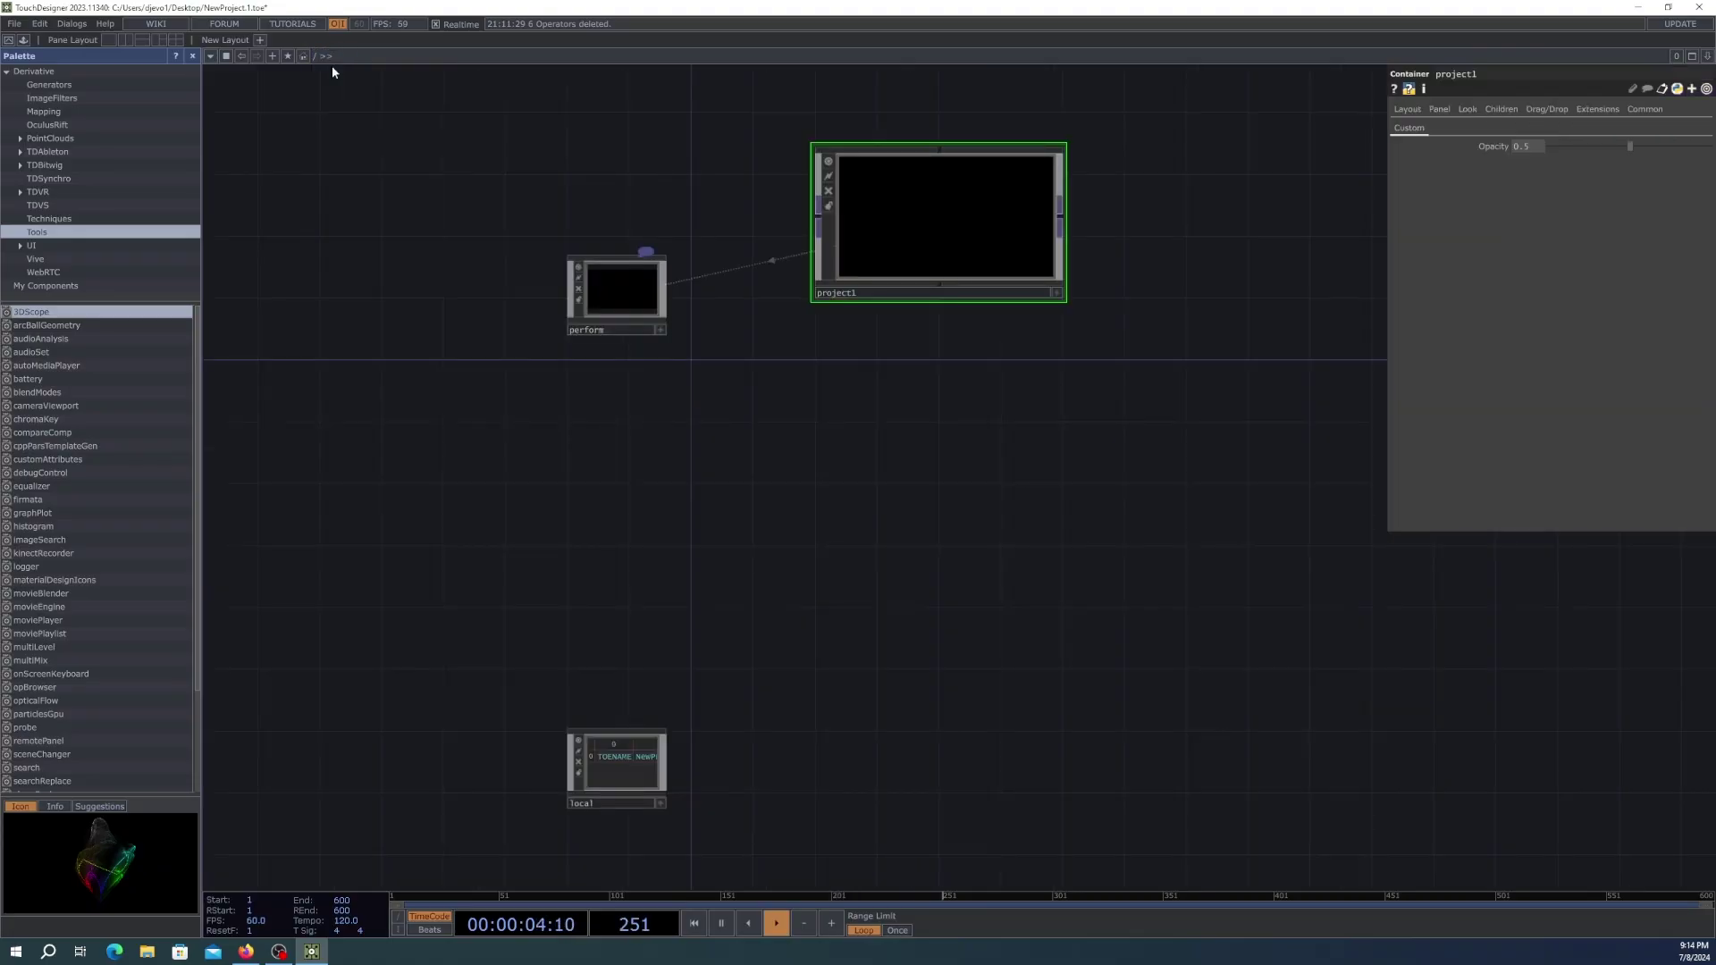
right_click(912, 208)
click(973, 215)
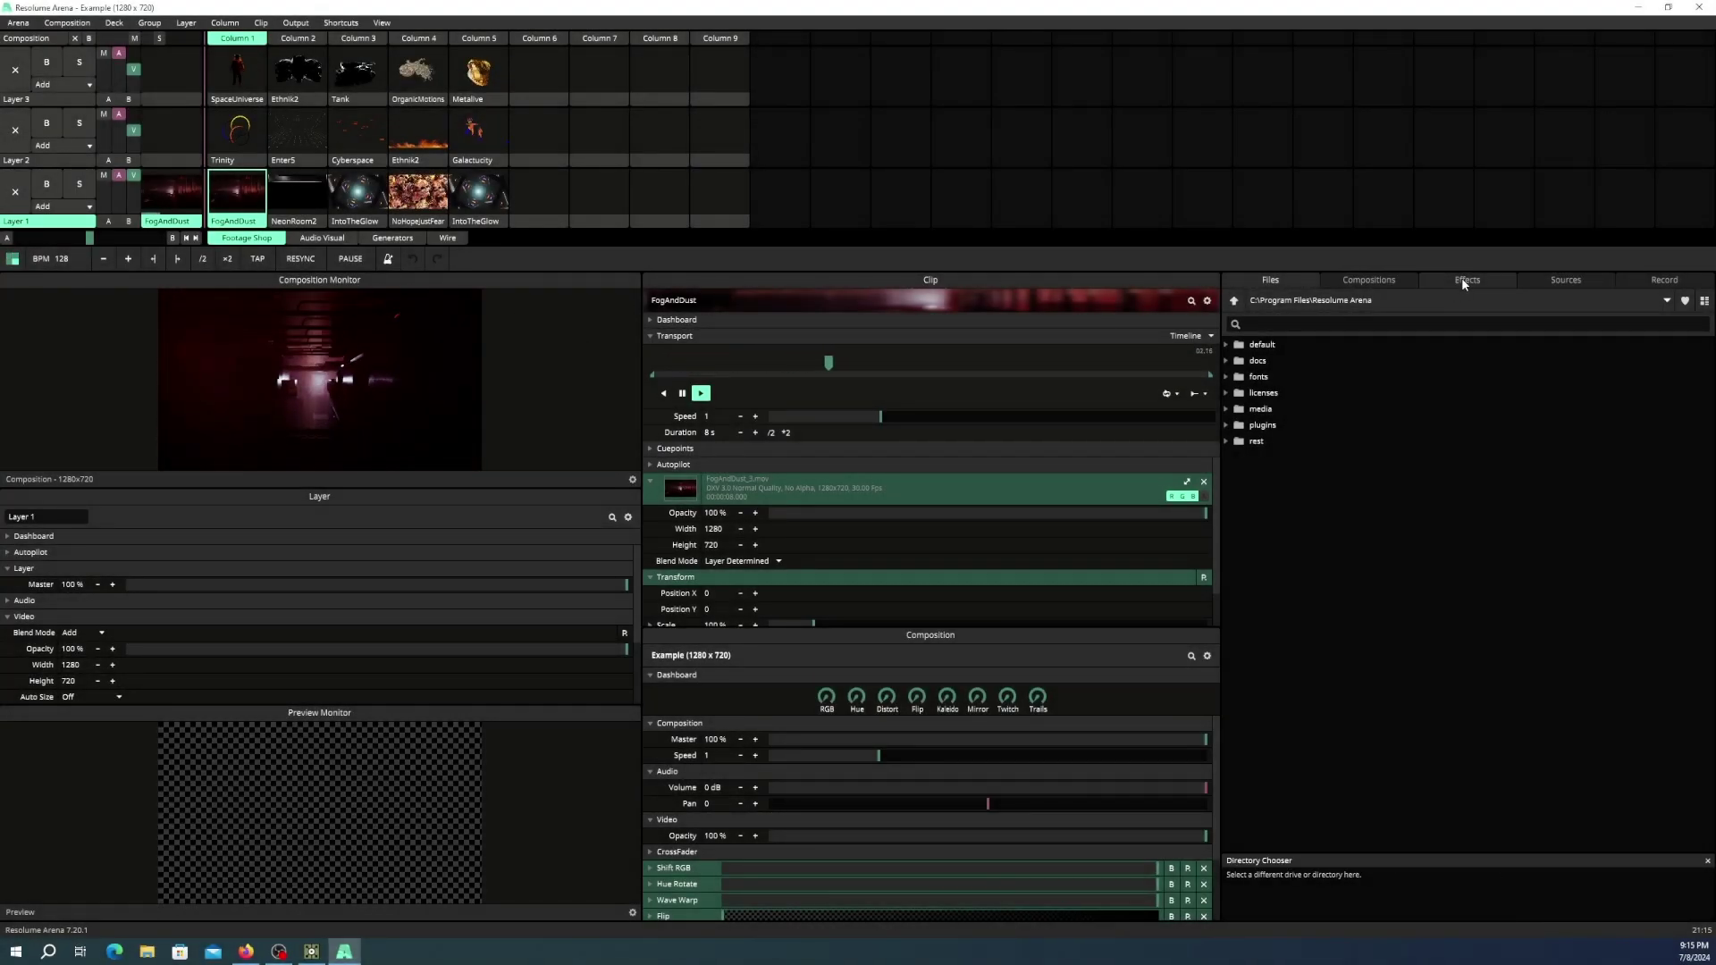
Switch to Resolume Arena and check the effects list for TouchEngineFX and the sources list for TouchEngine
click(1466, 280)
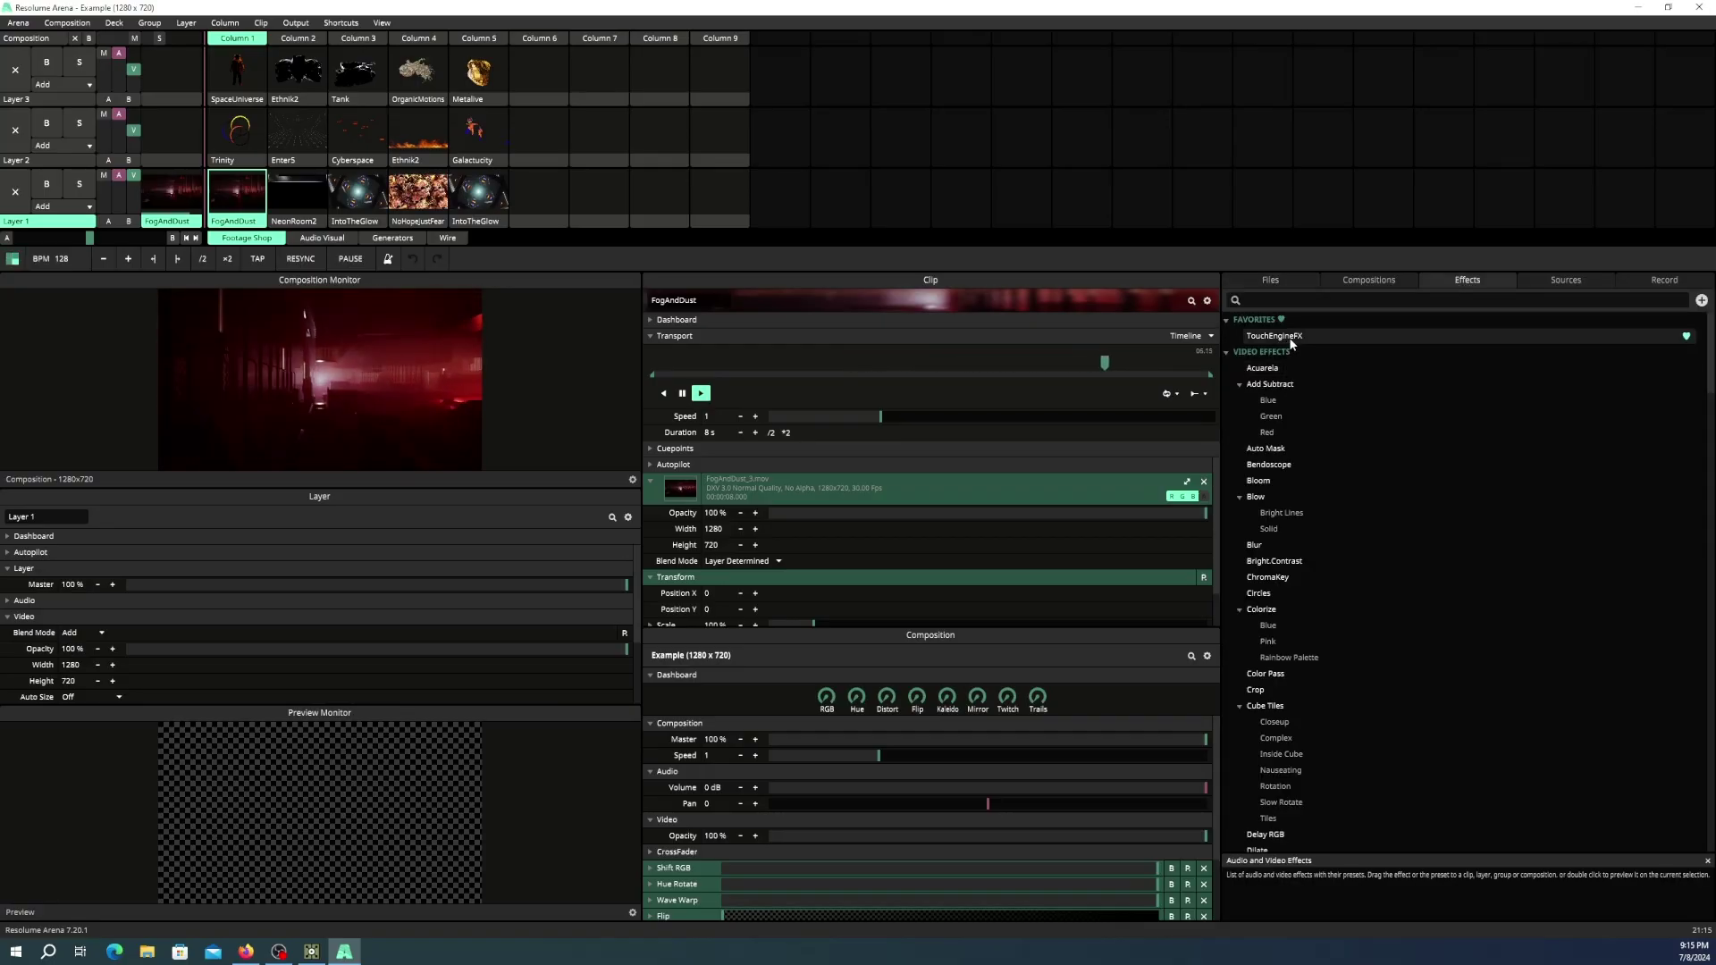
click(1546, 281)
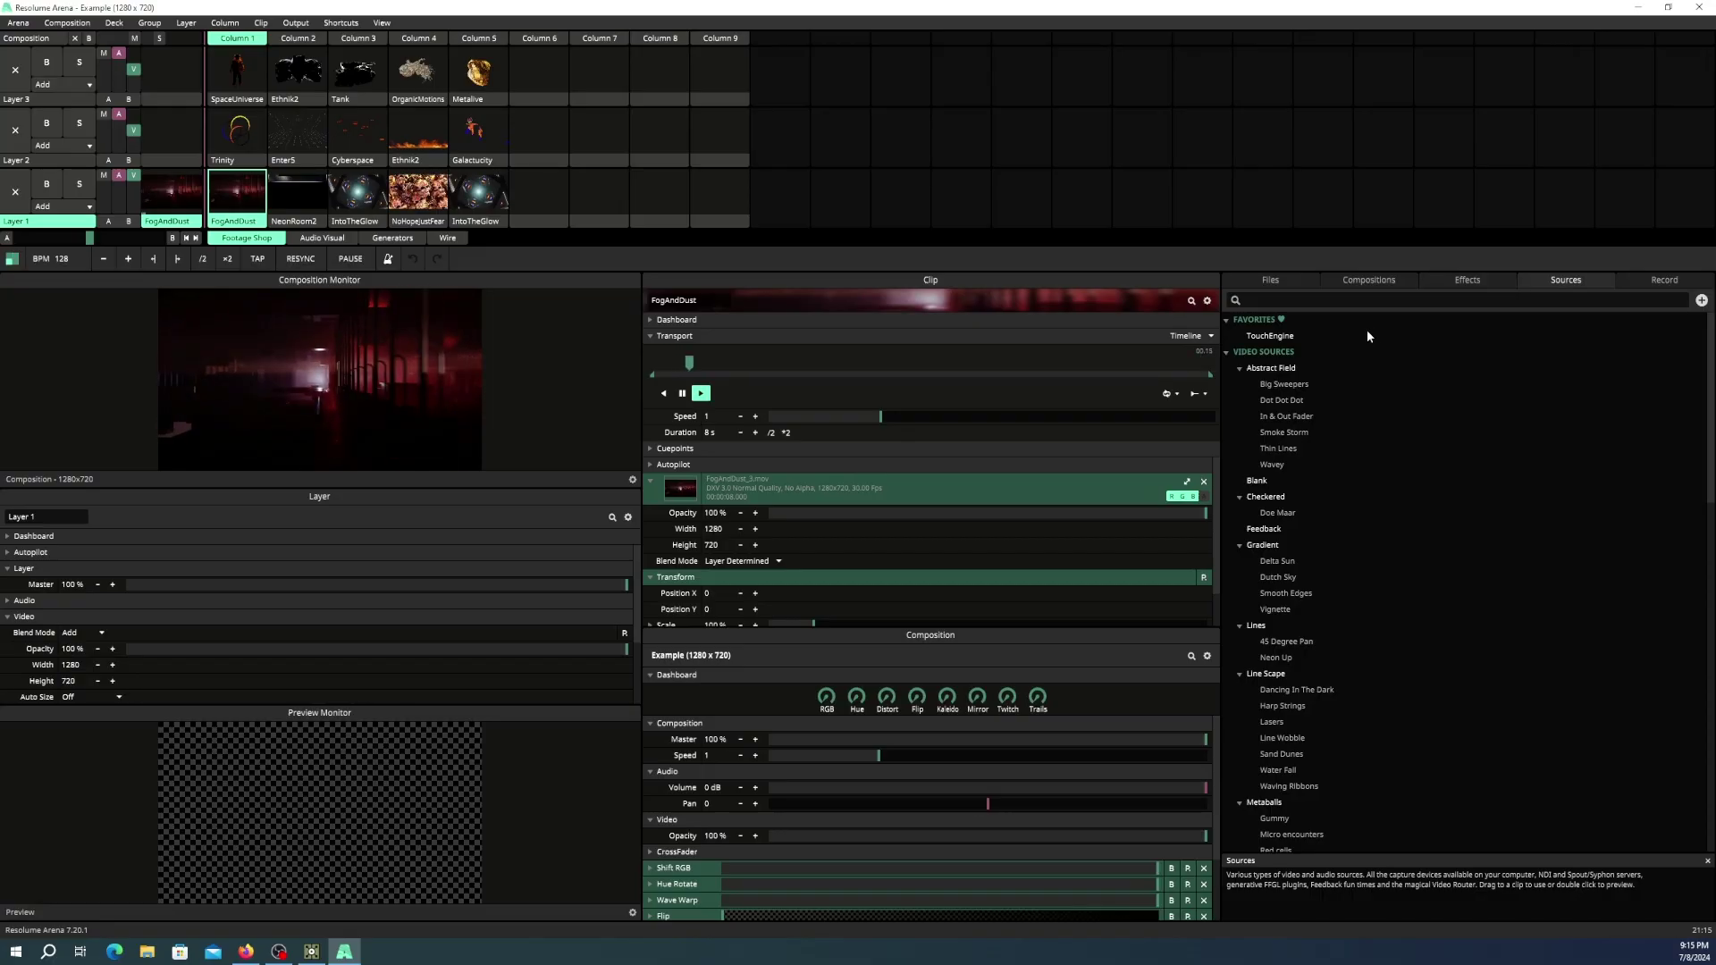
Add the TouchEngineFX effect to Layer 1 and load TestNew.tox from the Desktop into it
click(1482, 278)
drag(1280, 338, 113, 572)
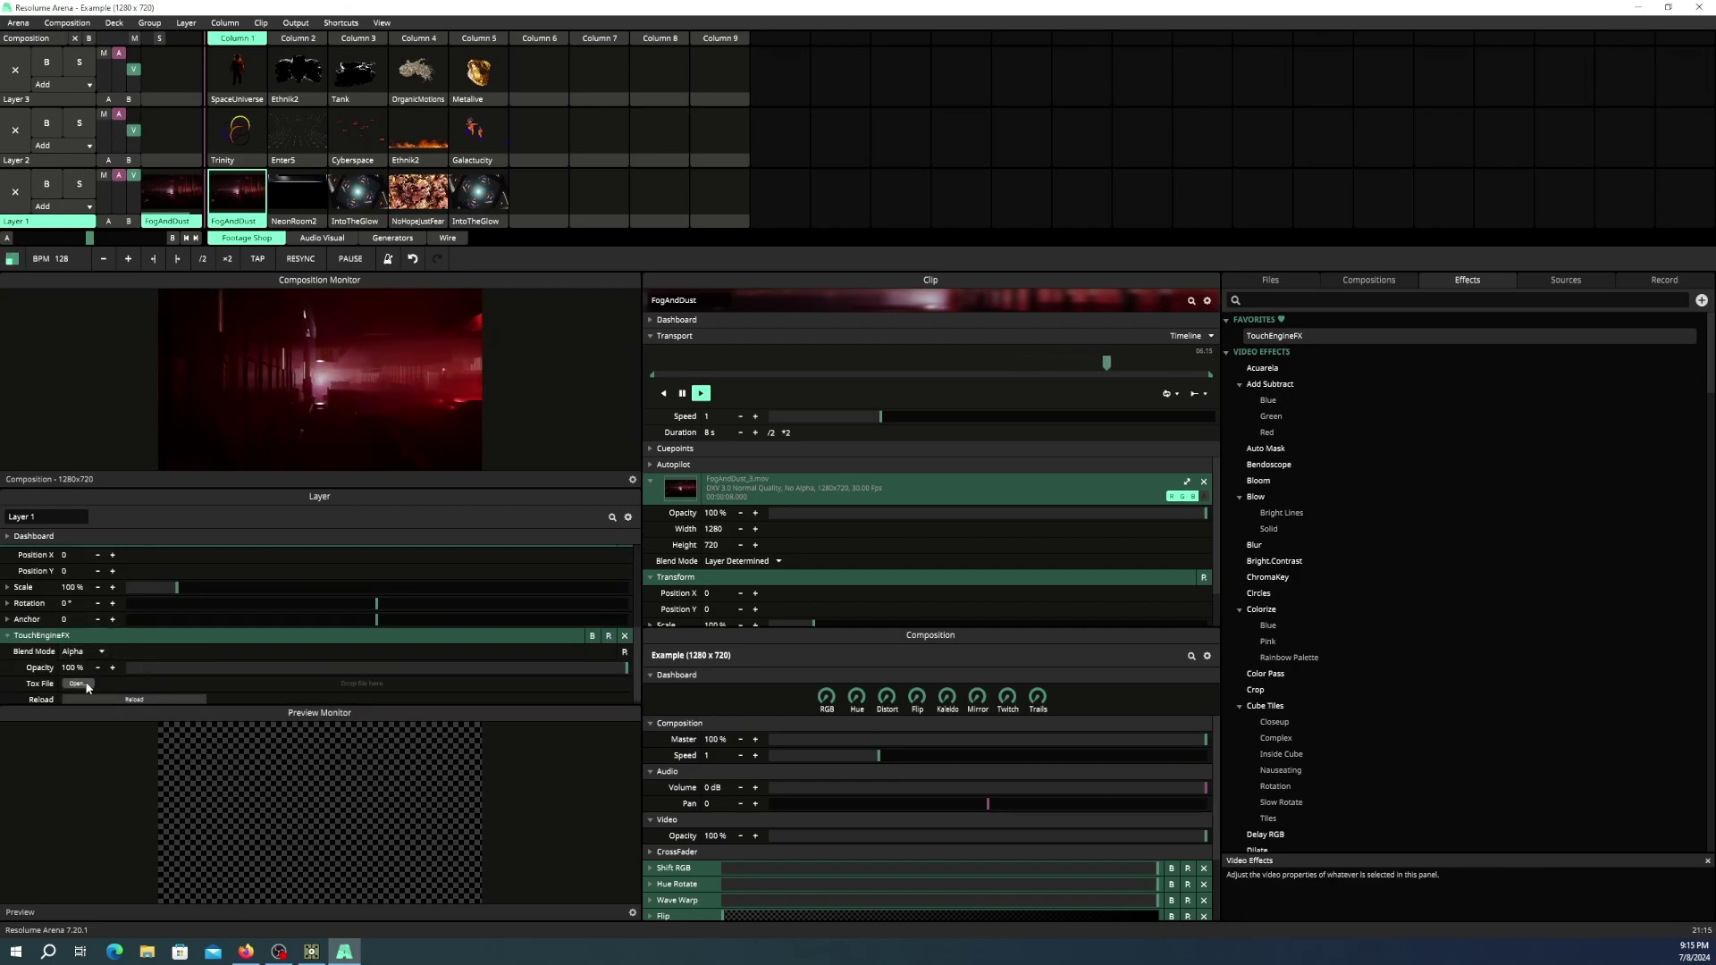
click(77, 684)
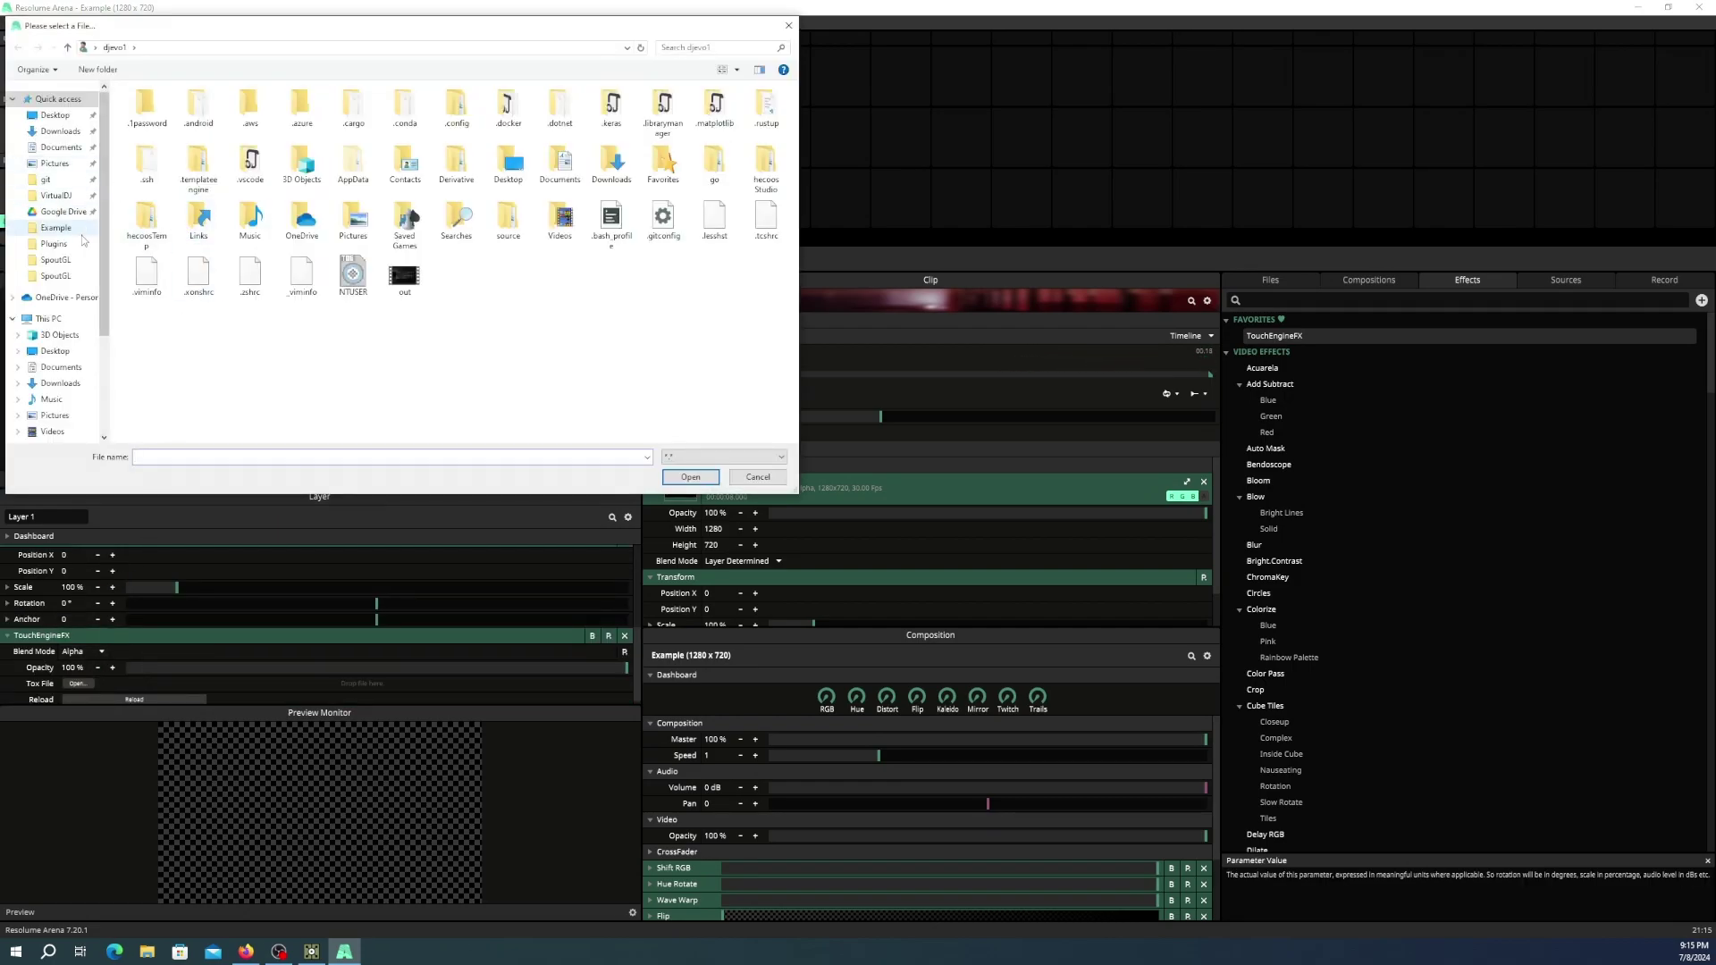
click(55, 350)
click(322, 108)
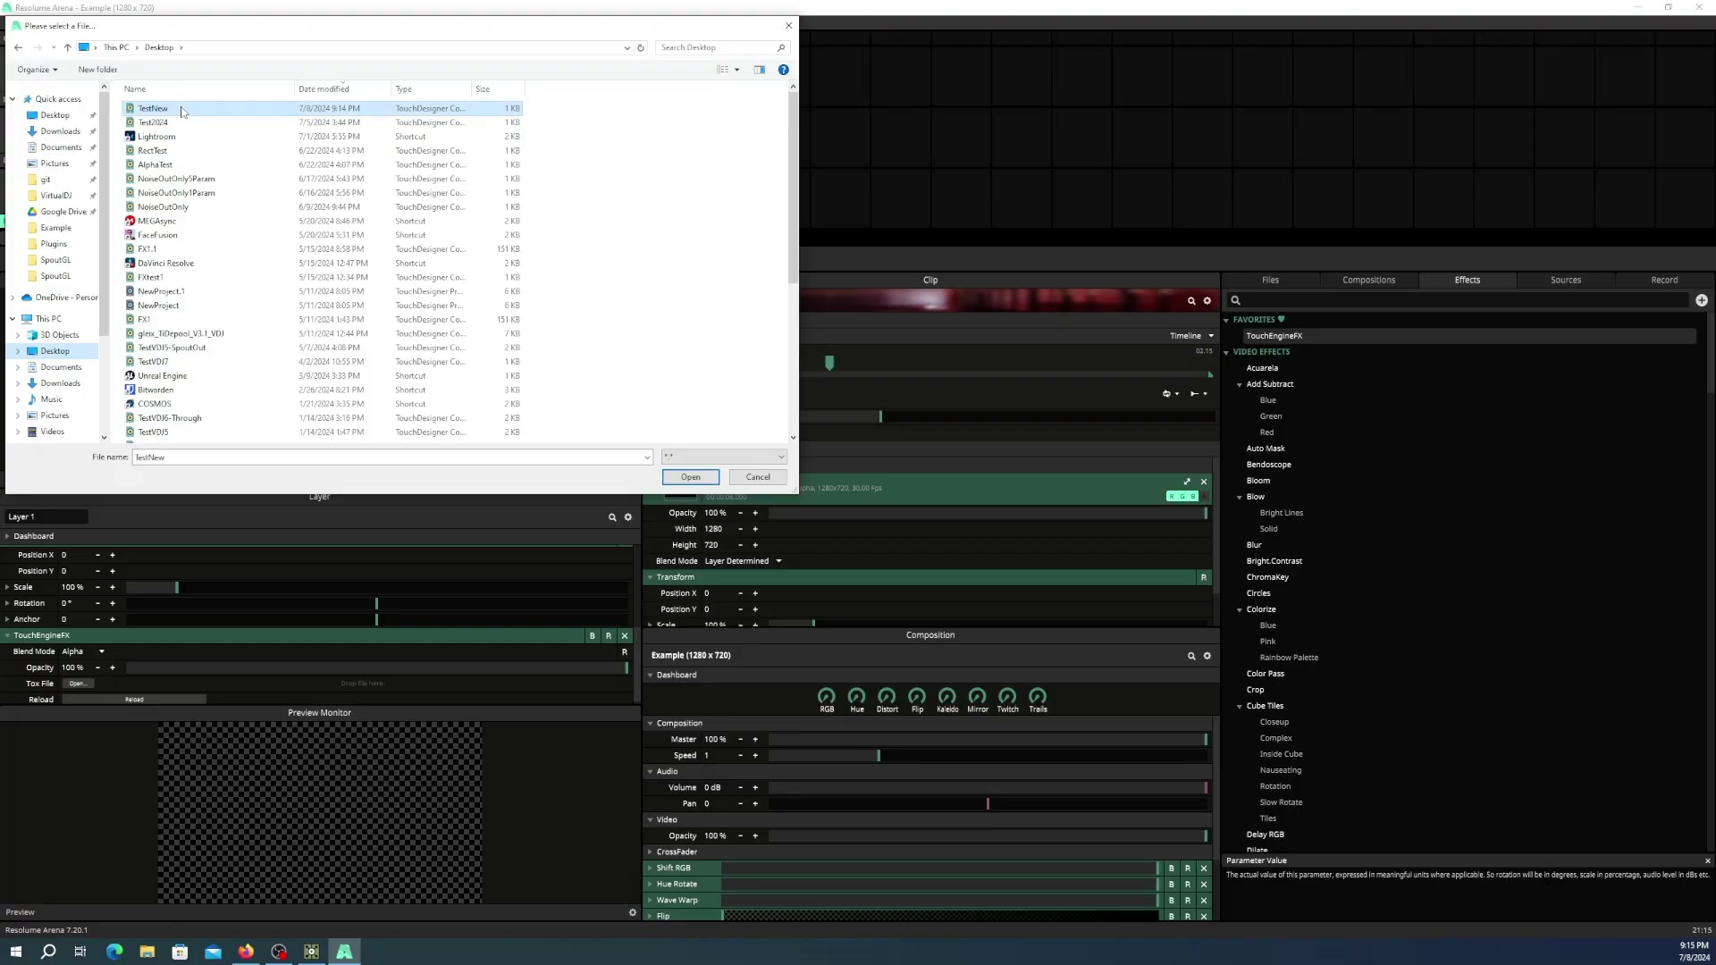
key(Return)
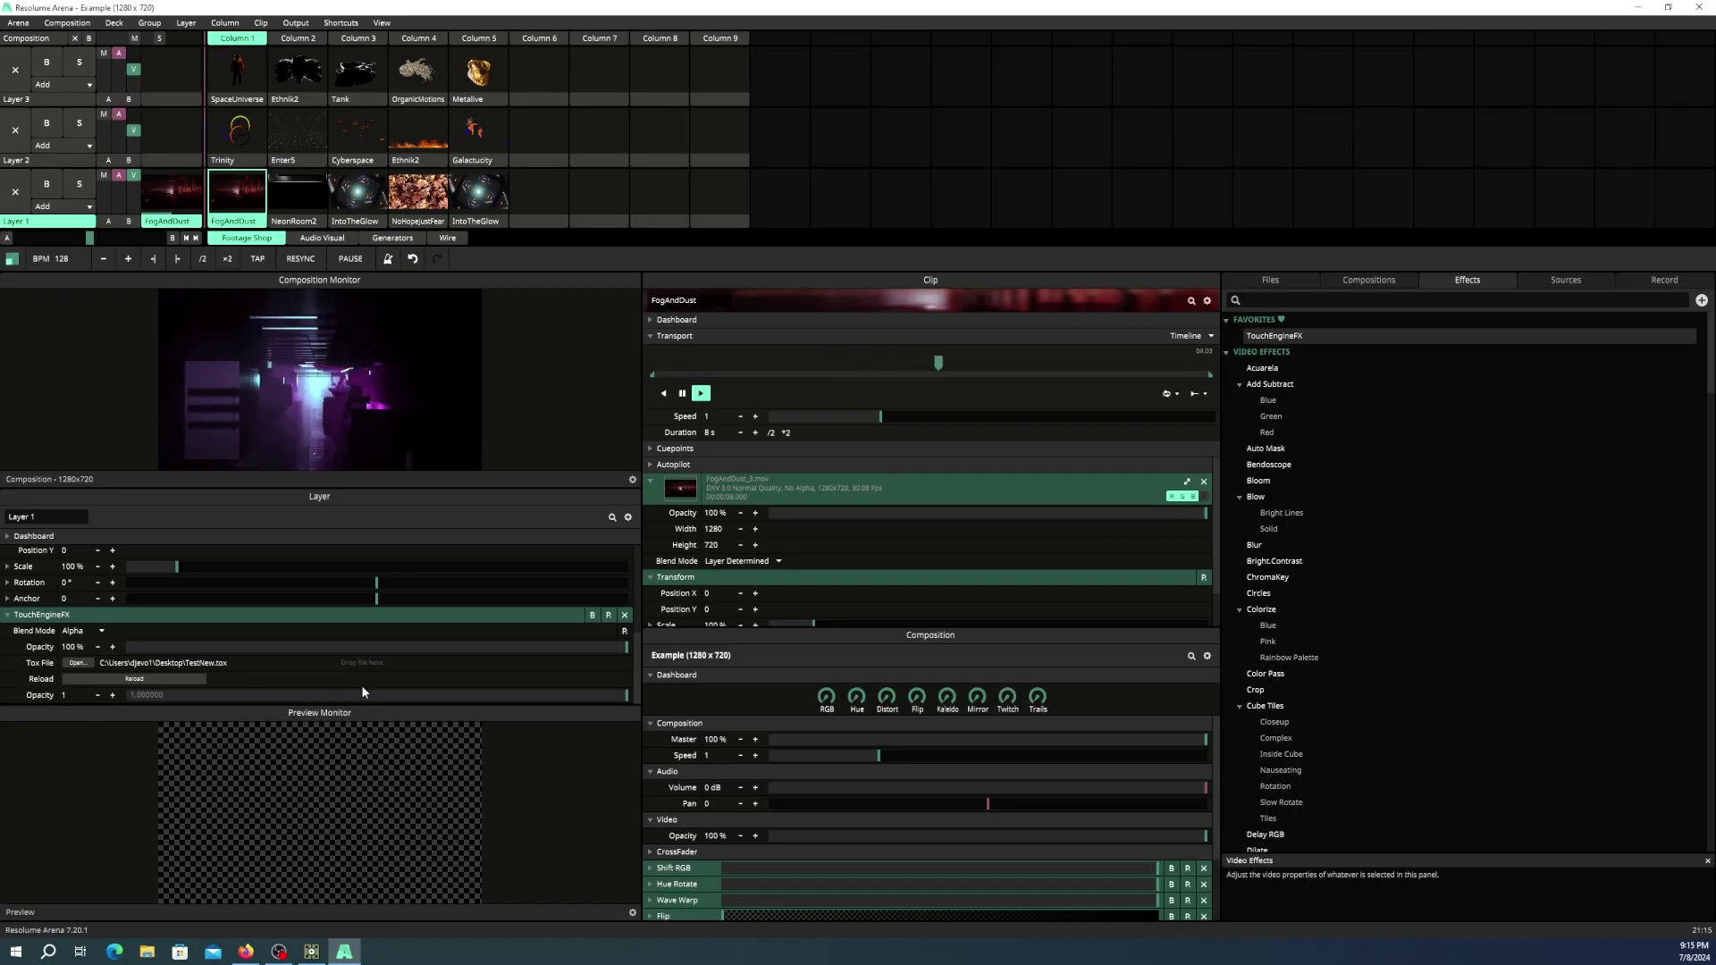
Try out the Opacity parameter of the loaded TouchEngineFX component and reload its .tox file
drag(368, 701, 295, 702)
click(159, 677)
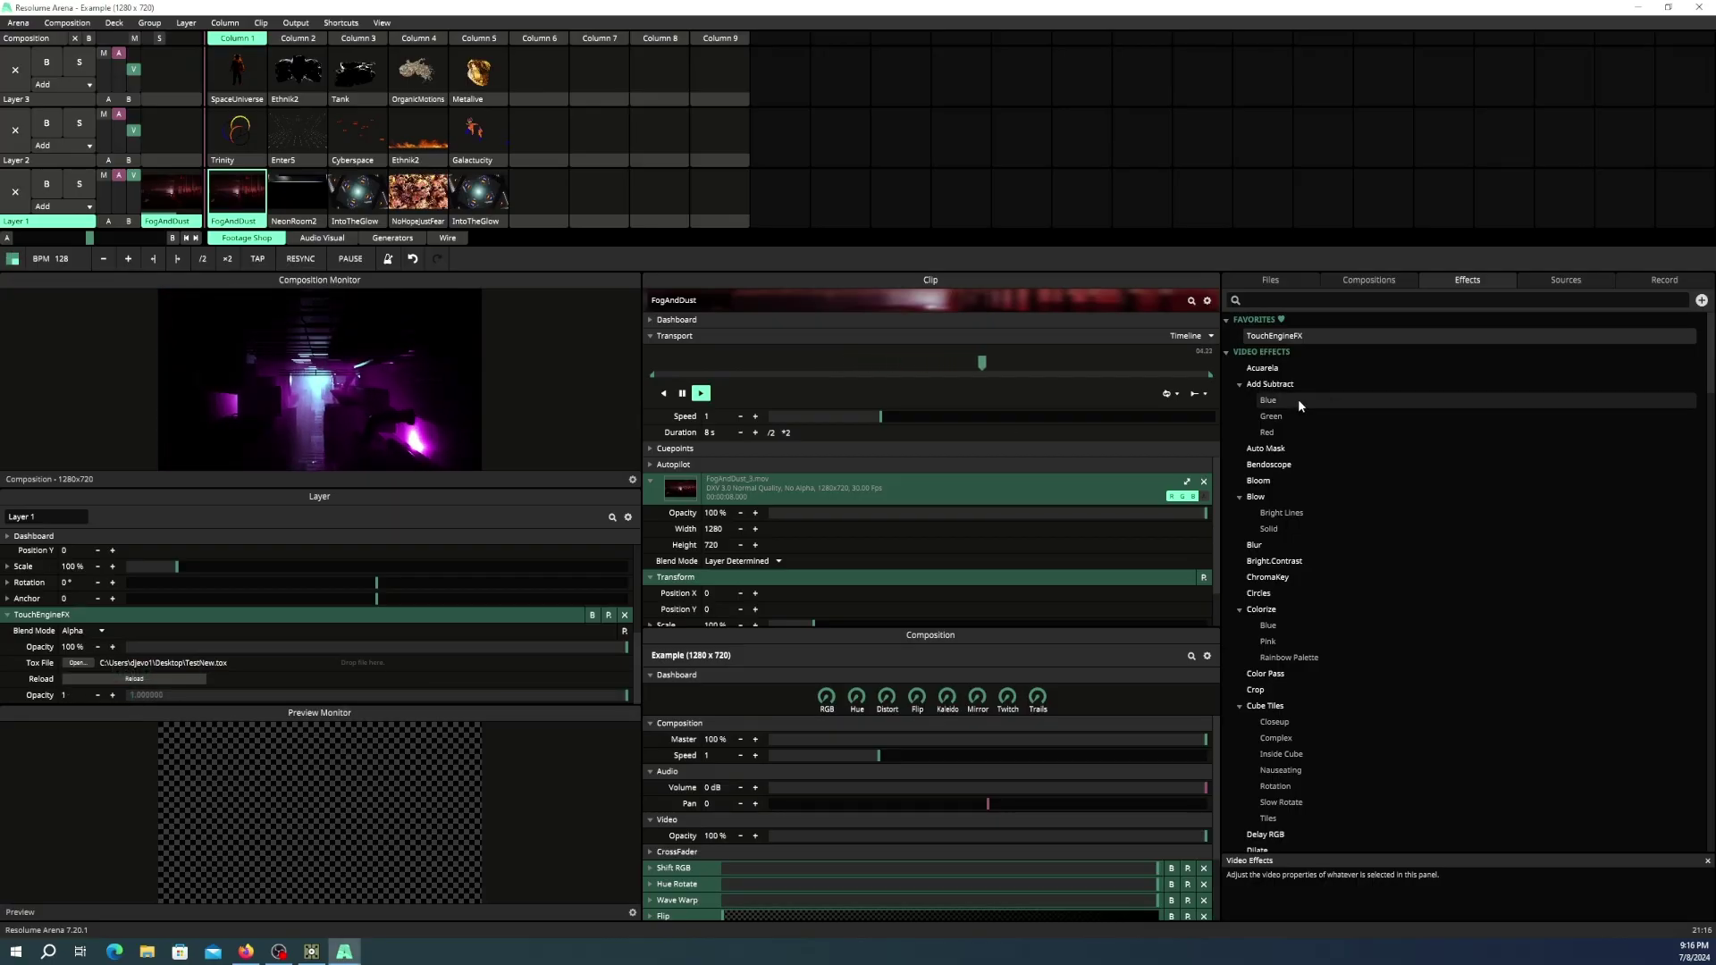
Add a TouchEngine source clip to Layer 1 in Column 6 and start playing it
click(1571, 280)
drag(1312, 334, 549, 212)
click(552, 201)
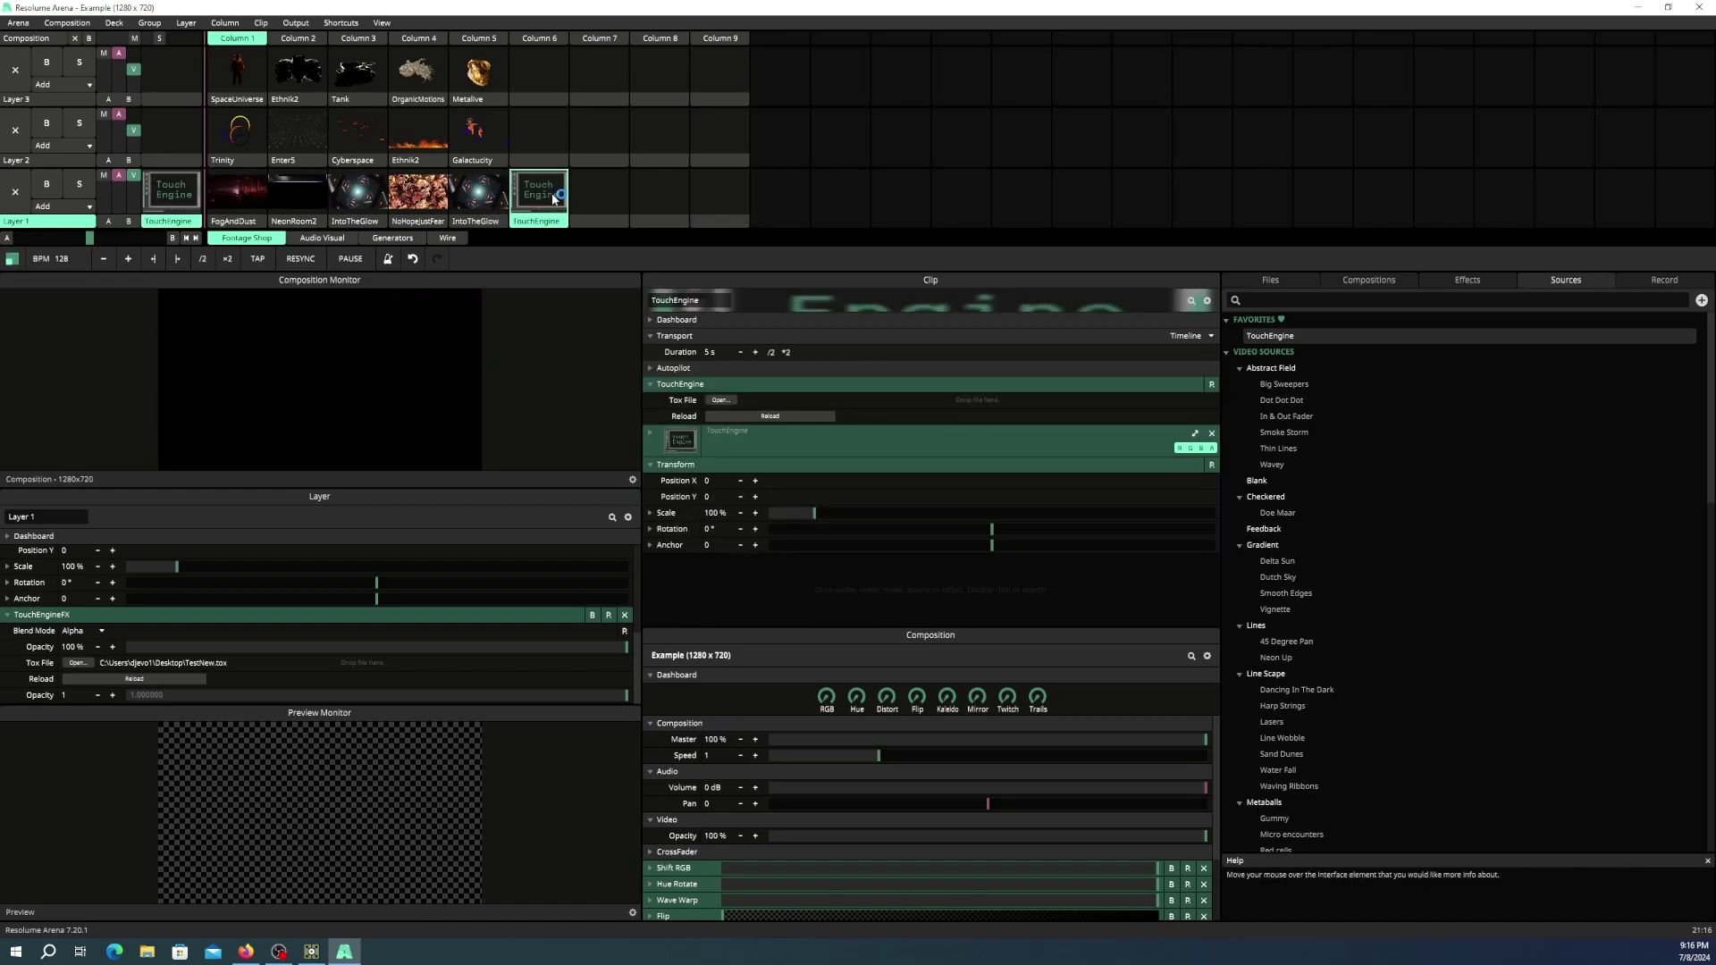
Load NoiseOutOnly5Param.tox from the Example folder into the TouchEngine clip and reload it
click(721, 400)
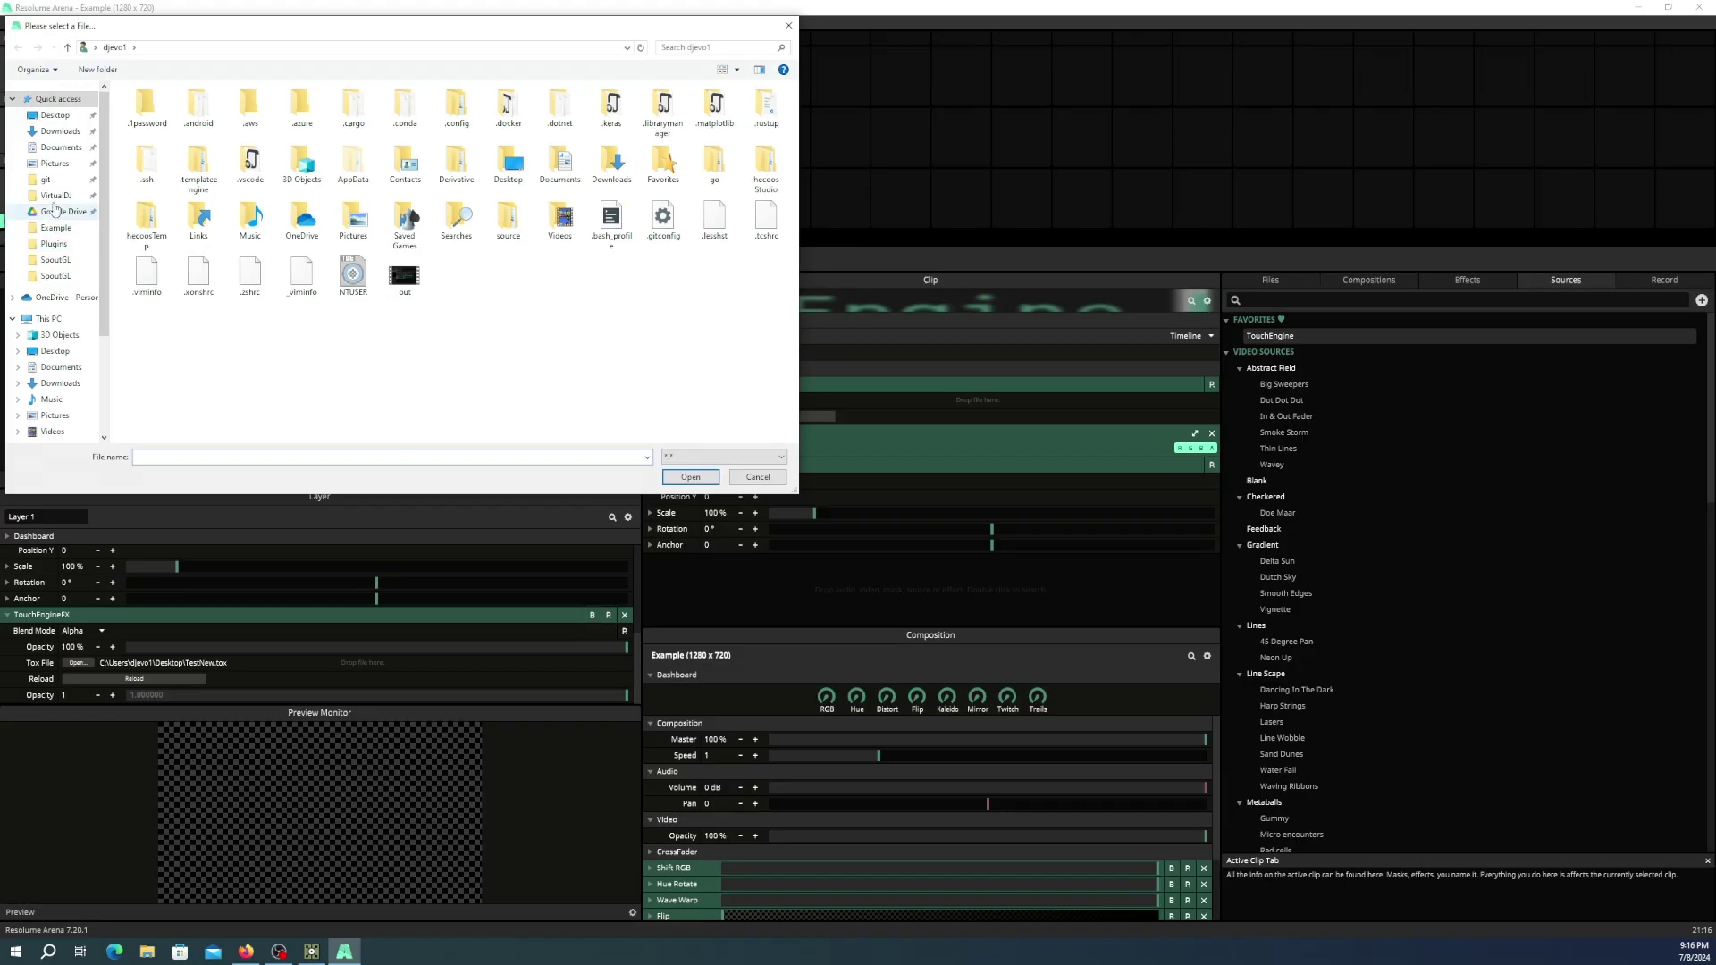
click(52, 231)
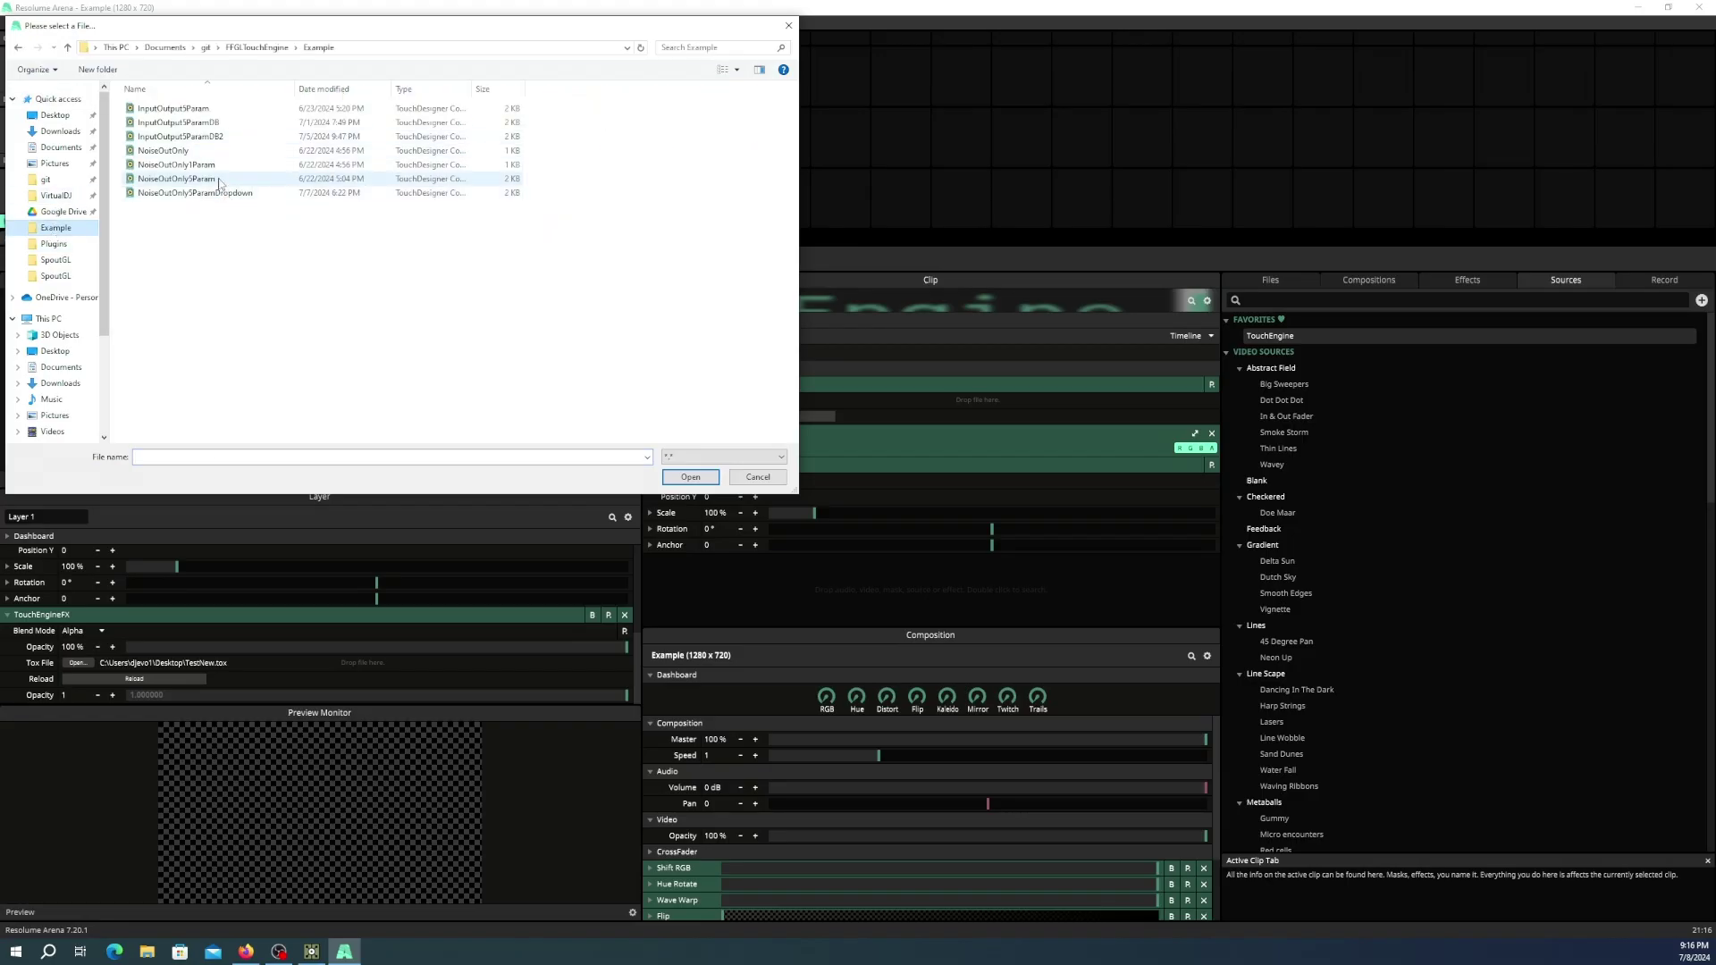
click(689, 476)
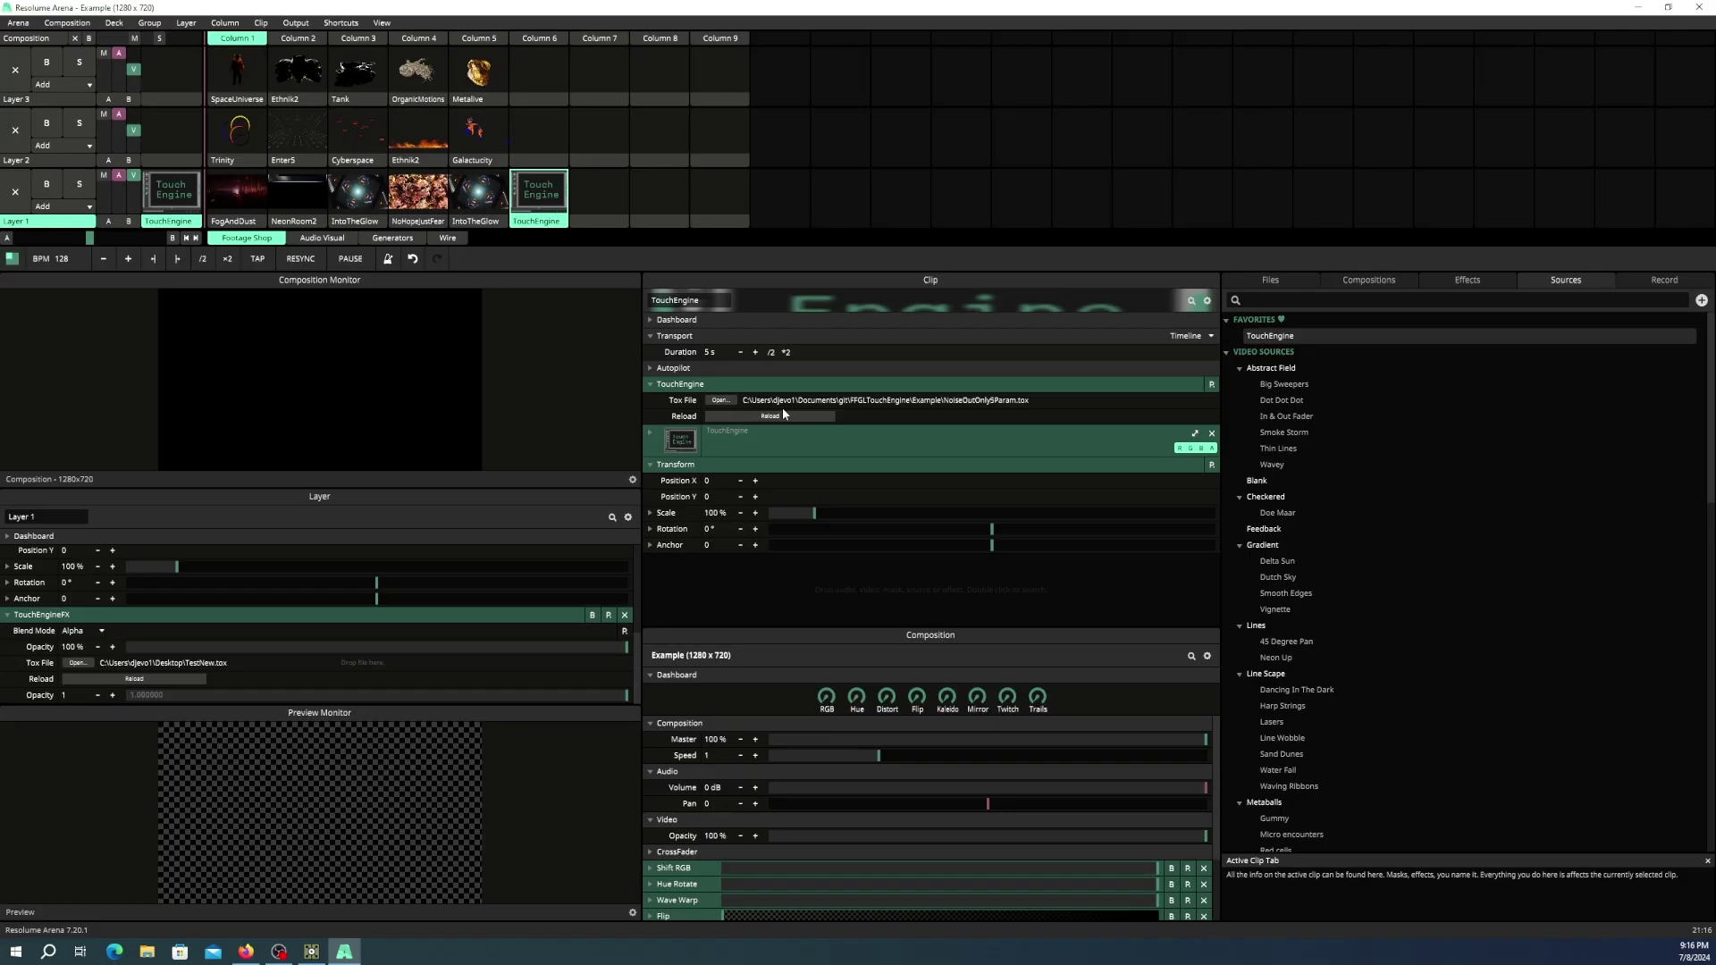
click(781, 412)
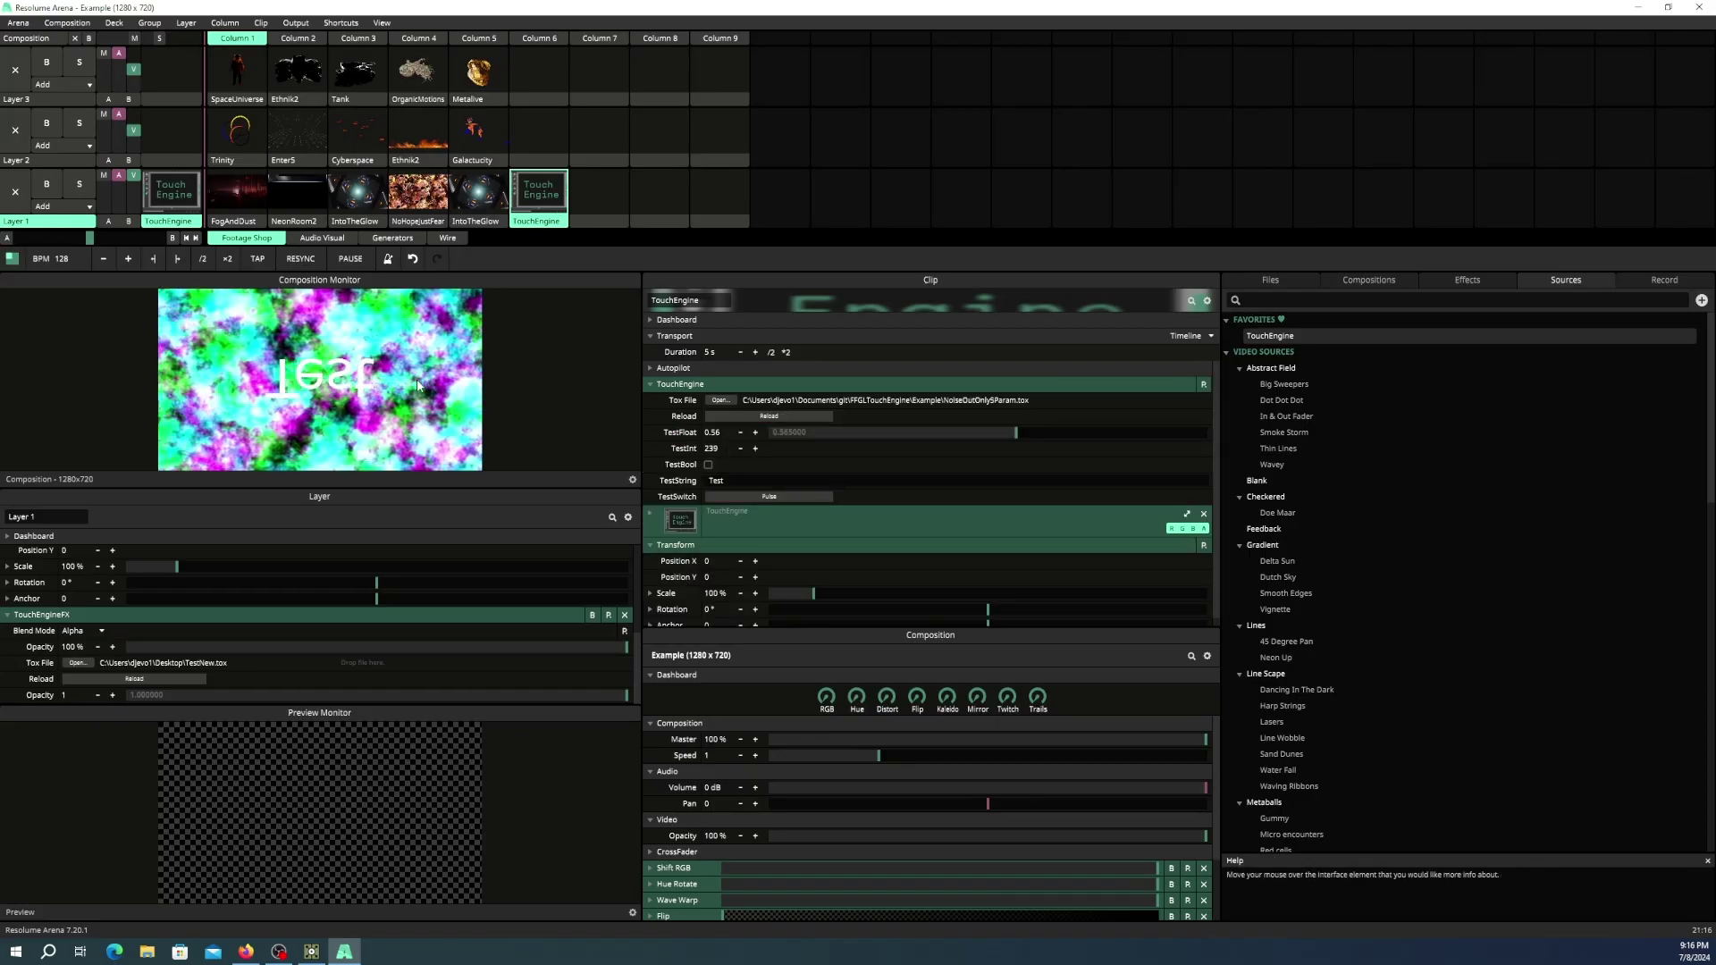
Toggle the TouchEngine clip's TestBool on and off and set TestFloat to about 0.78
click(709, 464)
click(709, 465)
click(708, 465)
drag(893, 433, 926, 438)
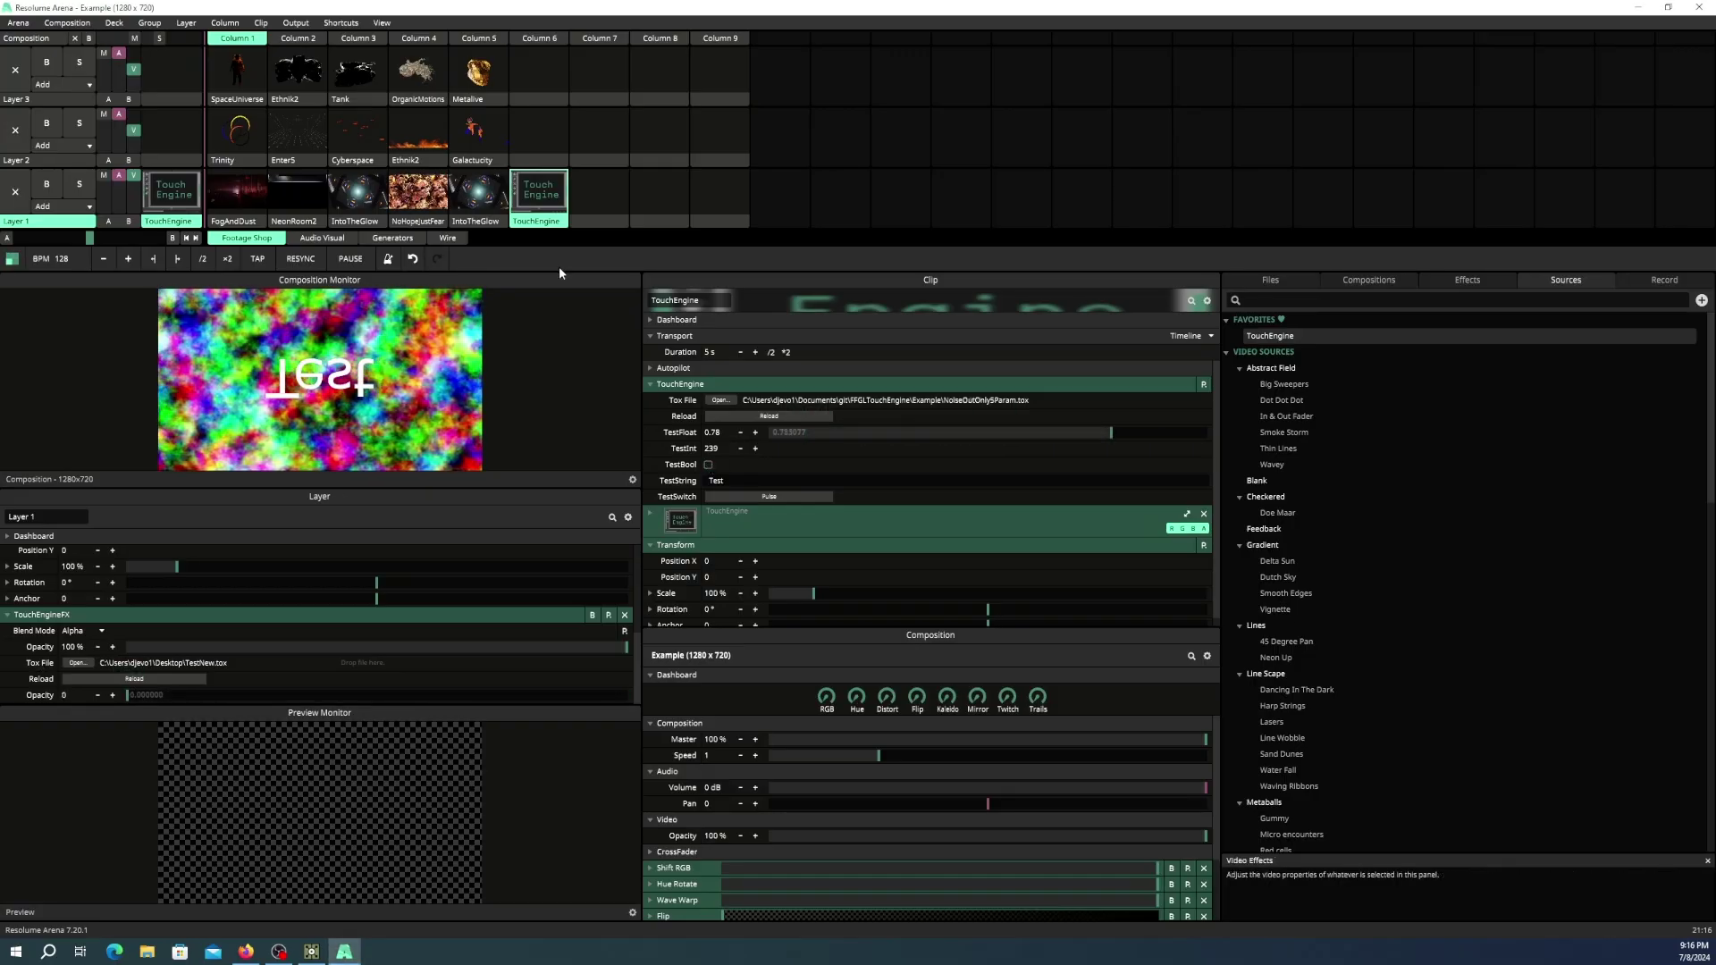
Raise the component's Opacity parameter in Layer 1's TouchEngineFX effect to 1
drag(164, 694, 677, 704)
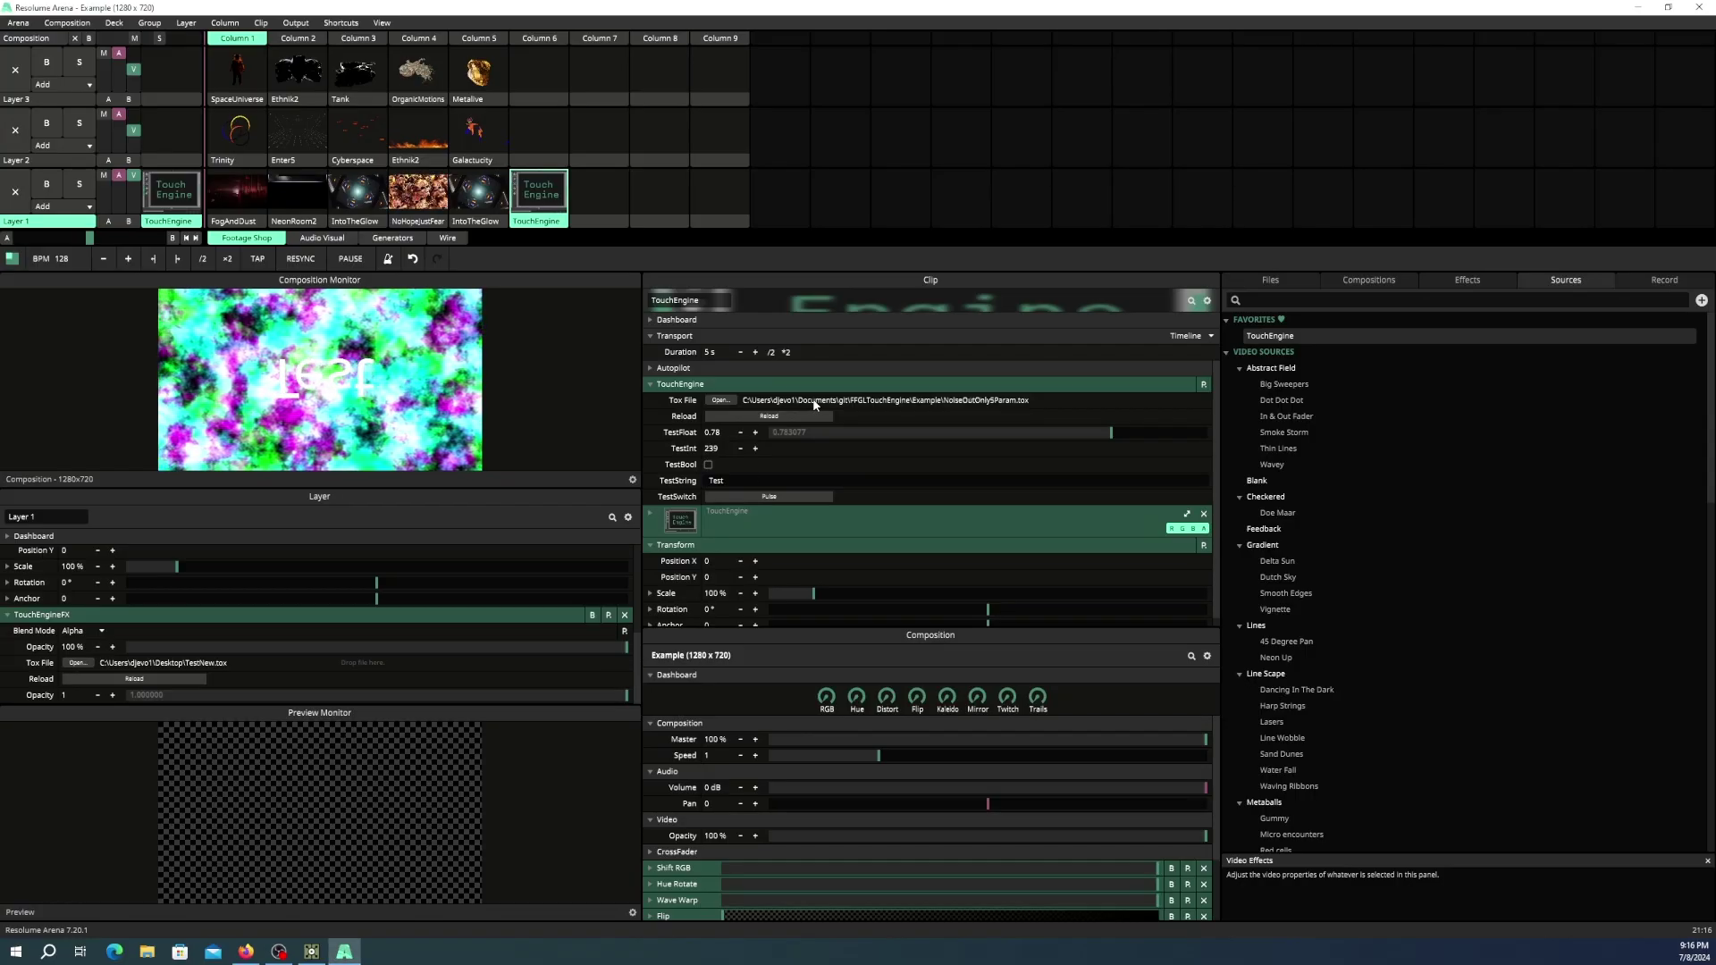